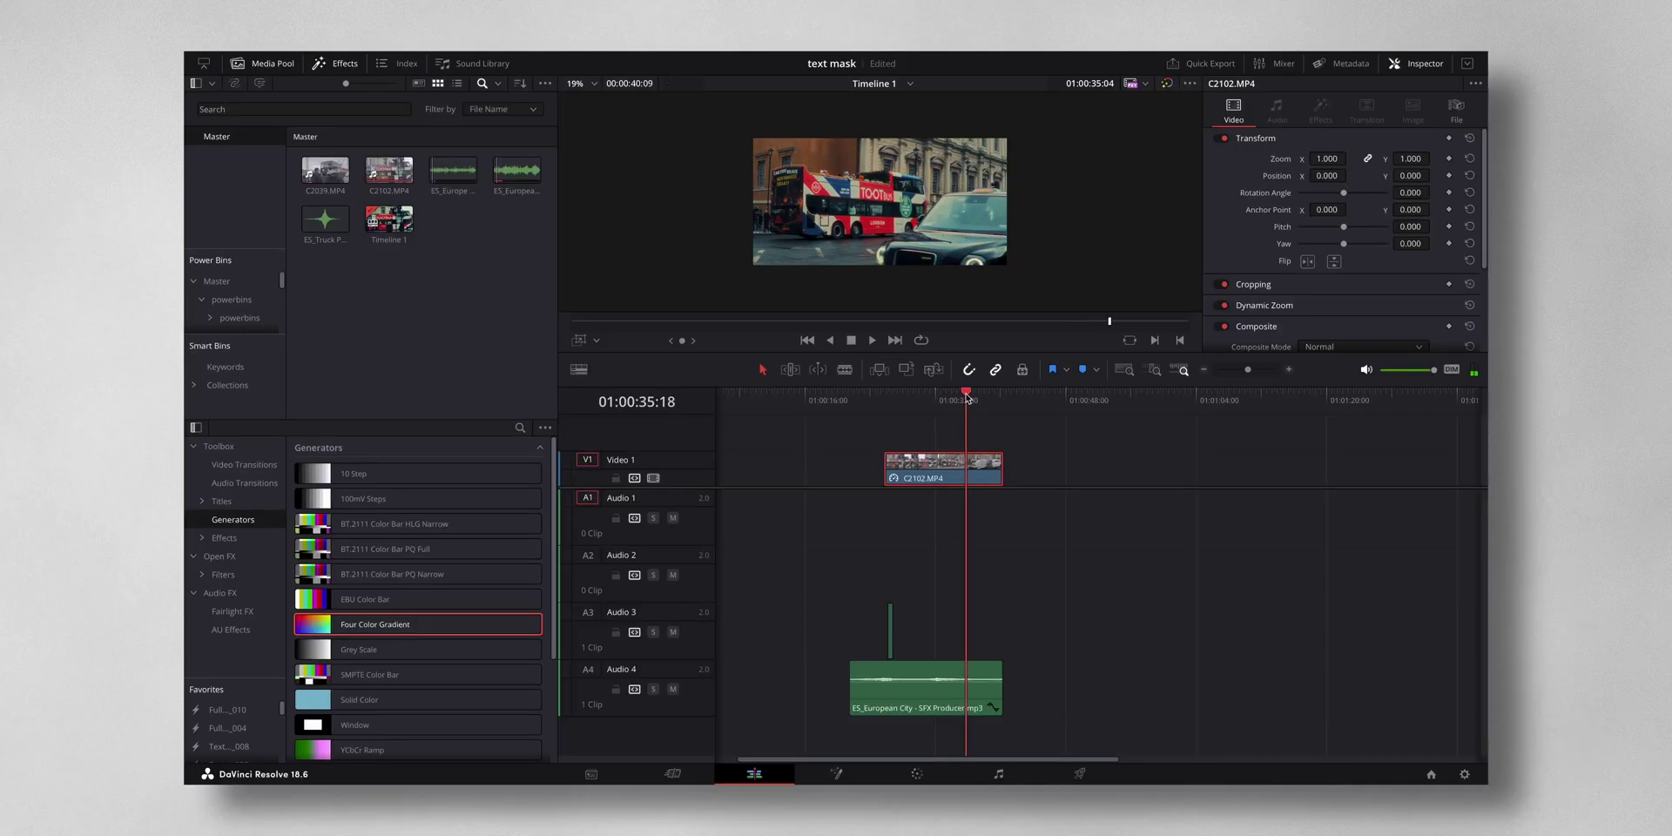
Convert the bus clip on V1 into Fusion Clip 1 and open it on the Fusion page
drag(977, 398, 918, 402)
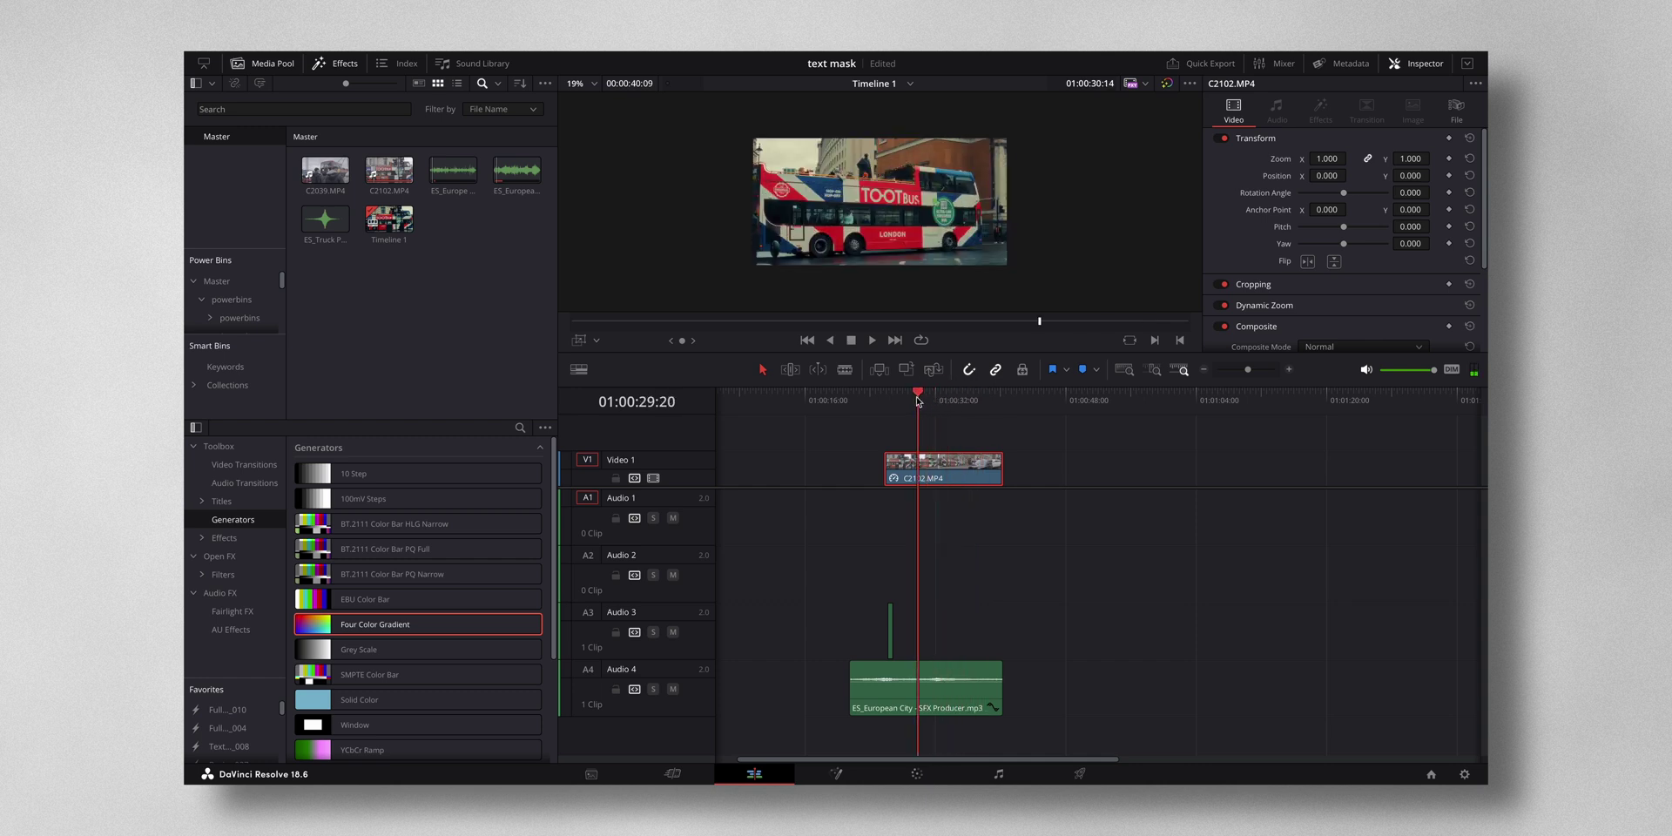
right_click(938, 465)
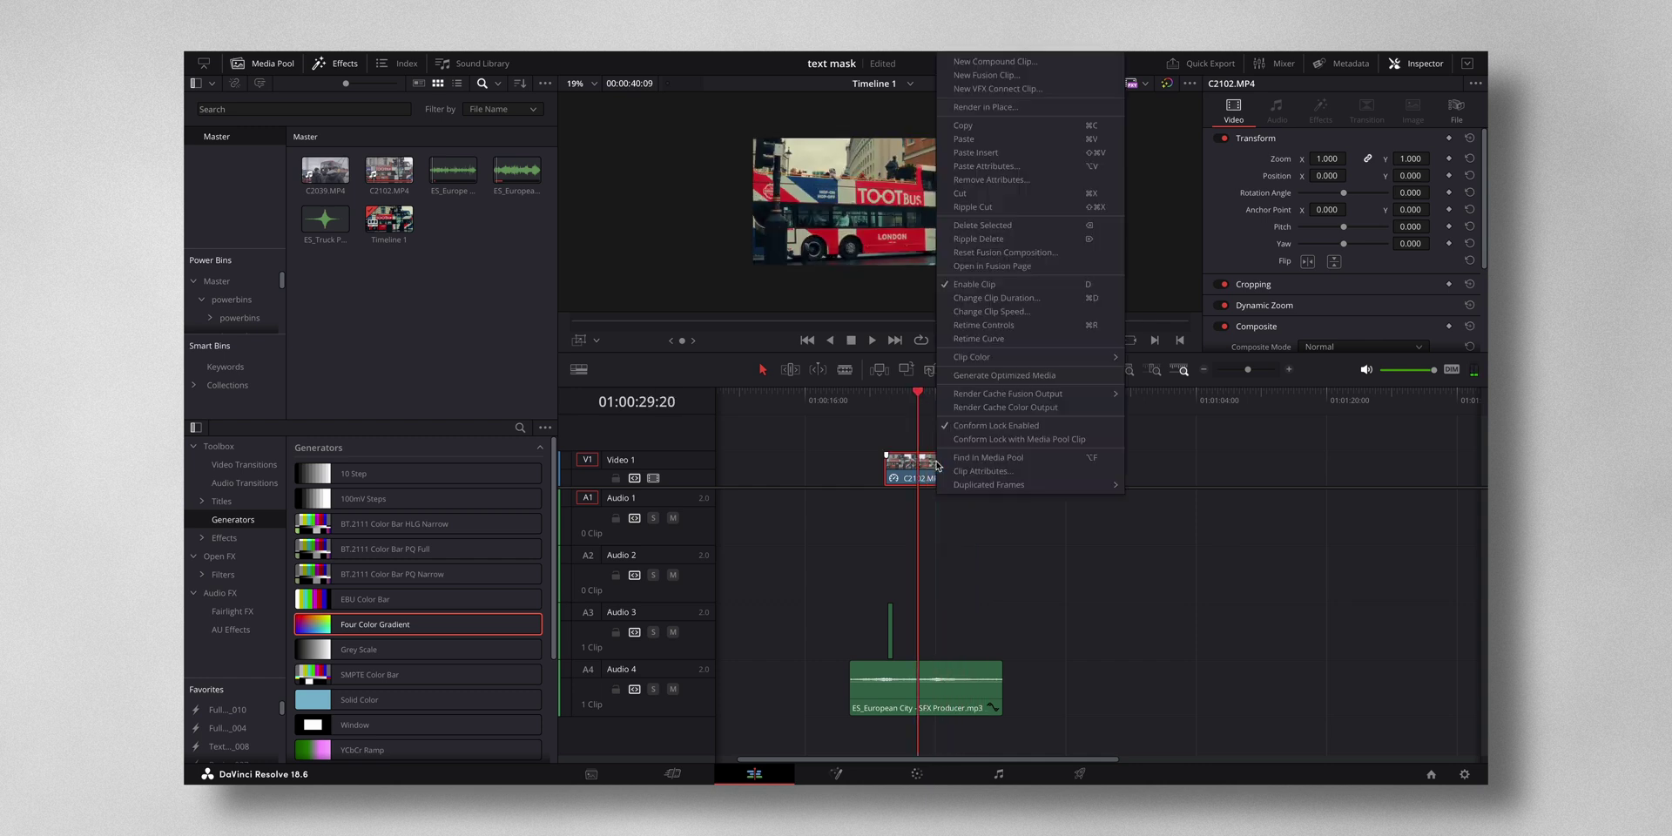
click(1020, 79)
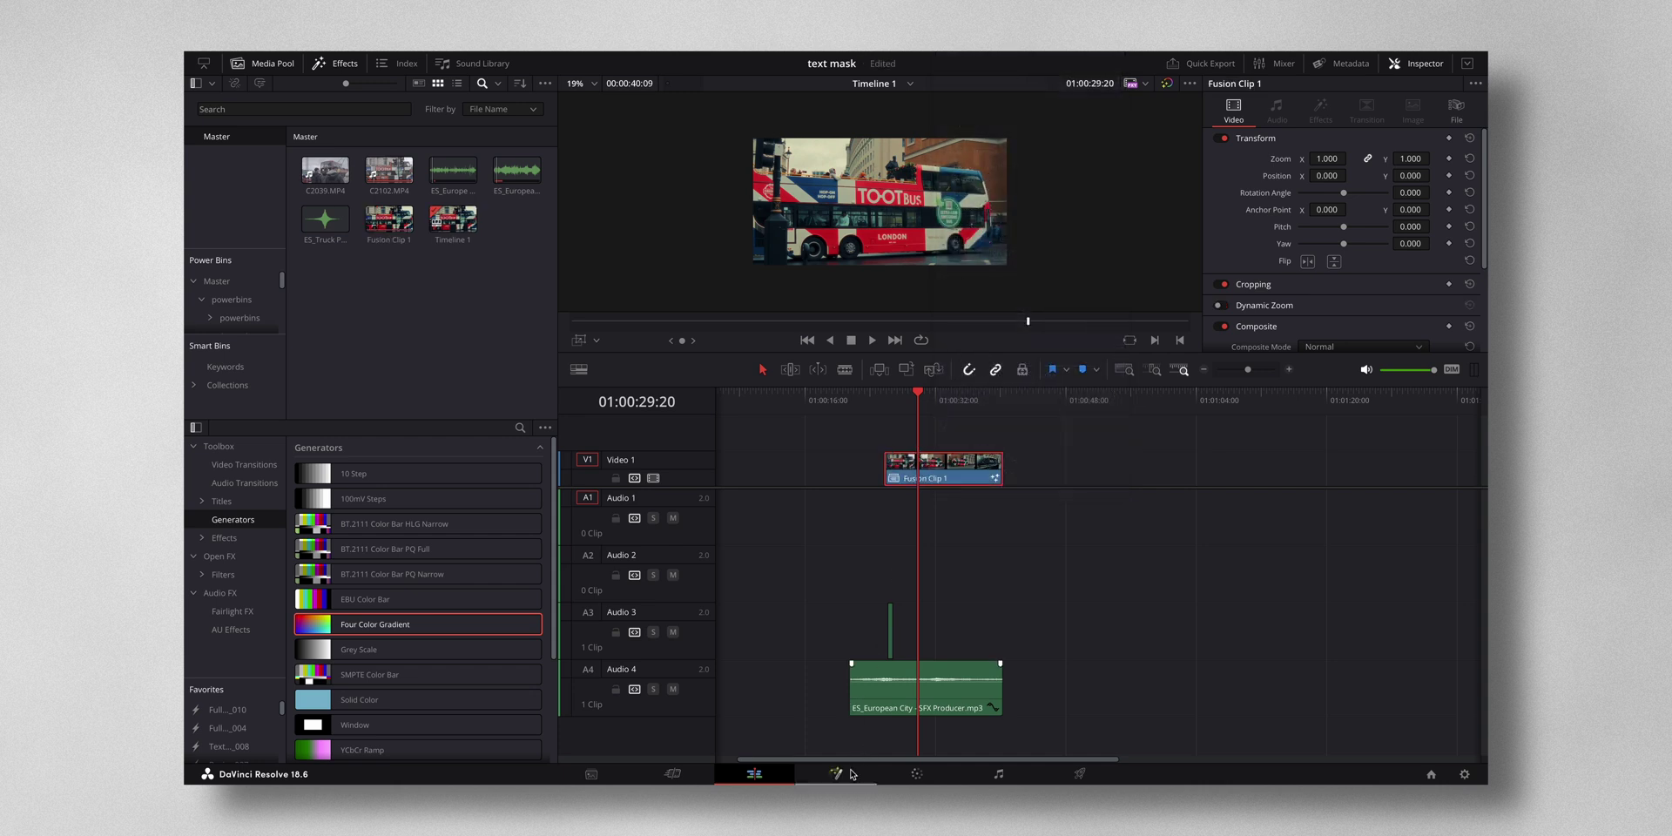
key(shift+5)
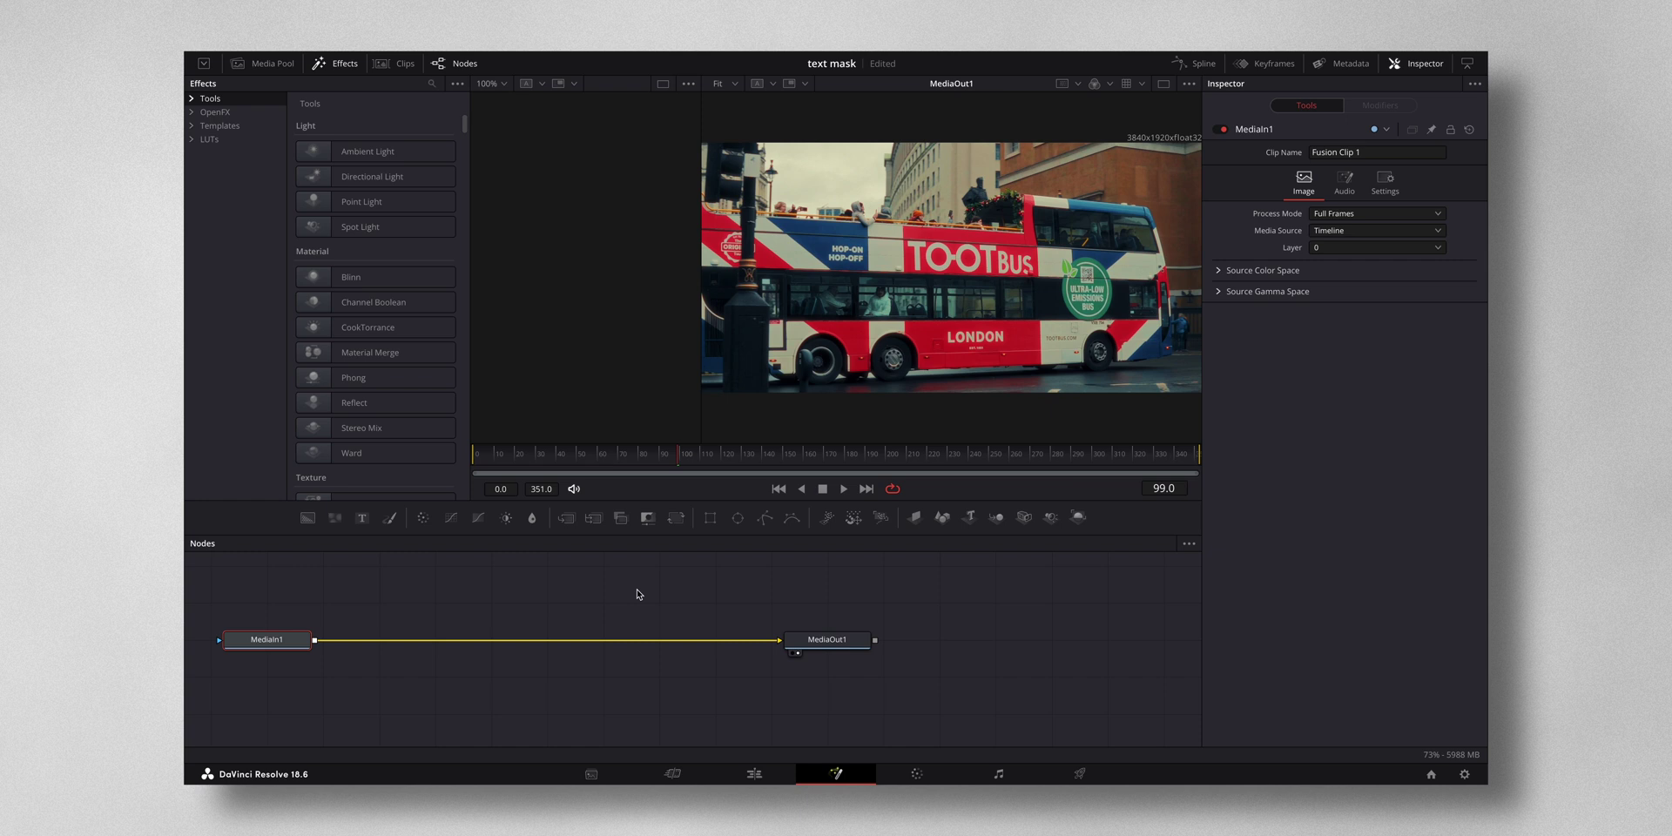
Add a Text+ node merged over the footage, with Text1 placed above Merge1
key(shift+space)
text(Text+)
key(shift)
text(TEXT)
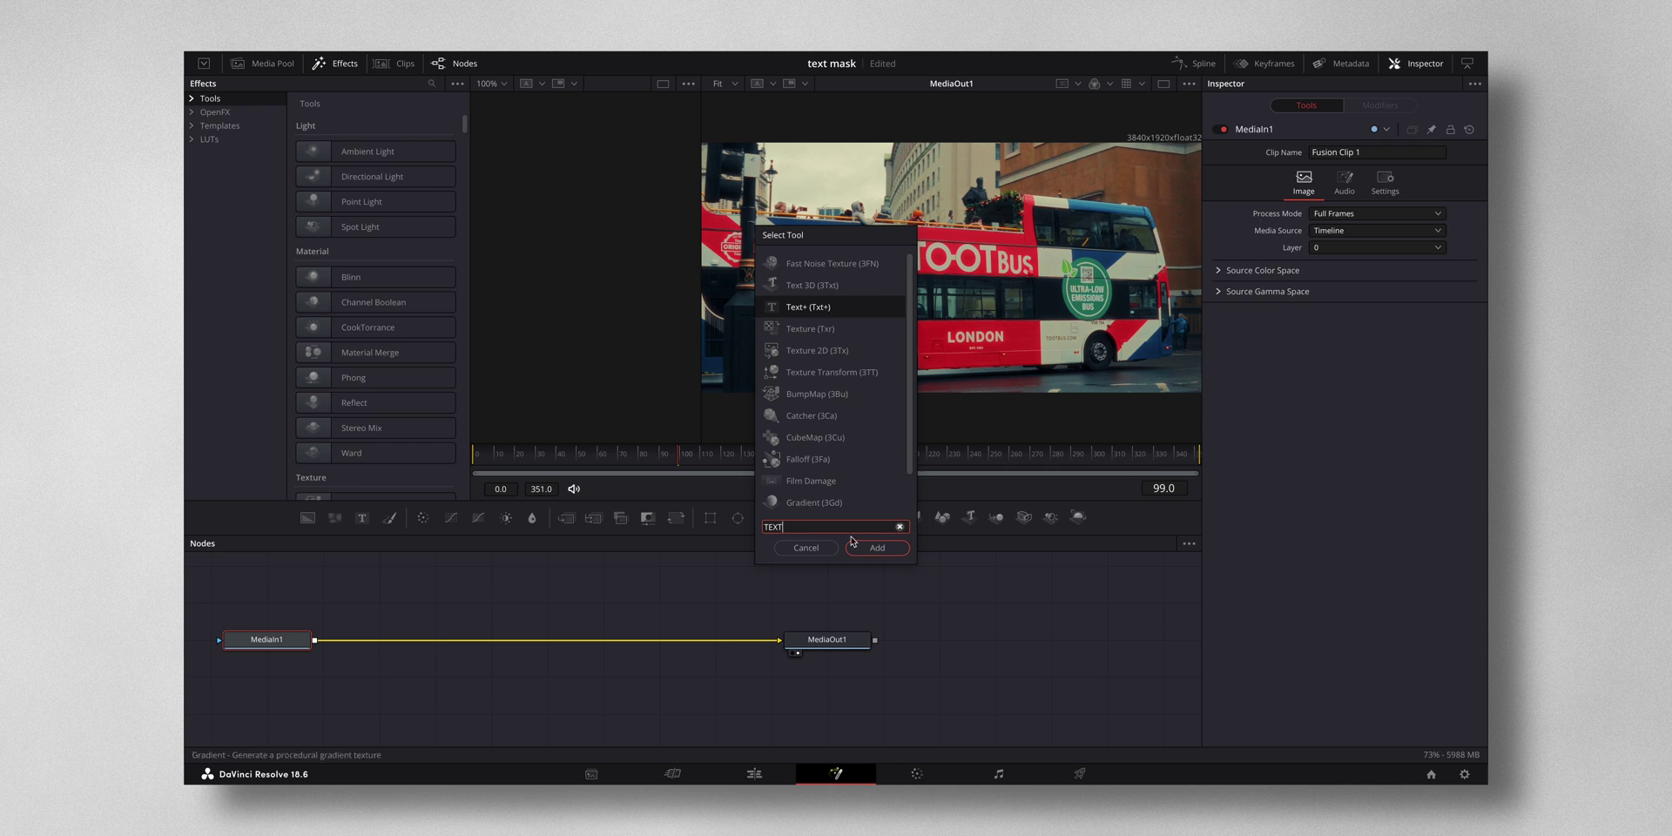
click(875, 548)
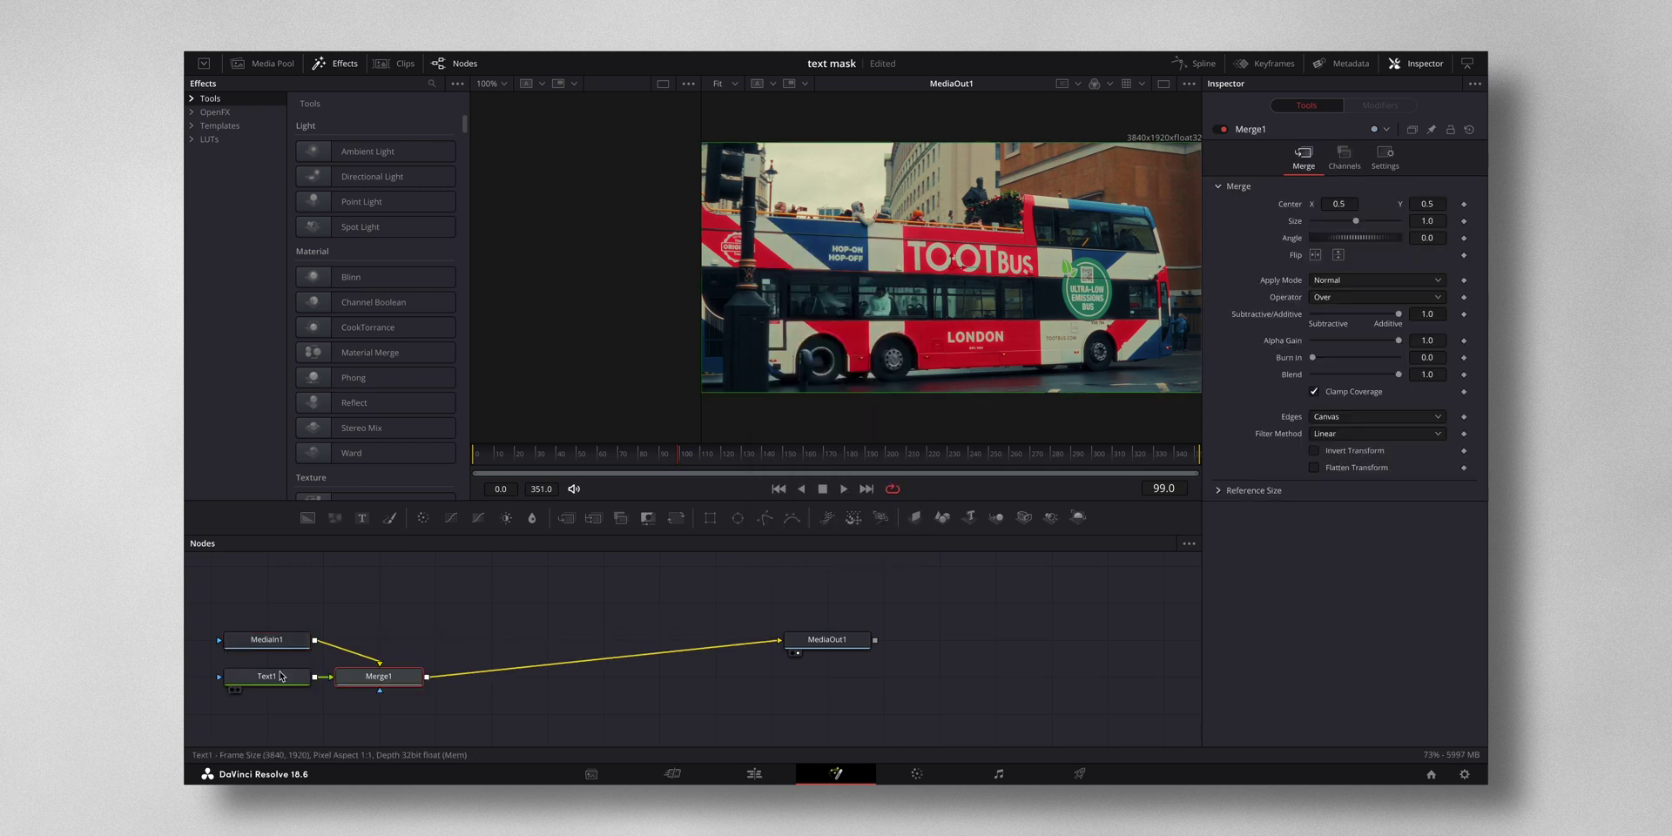
drag(267, 676, 382, 610)
drag(291, 644, 255, 671)
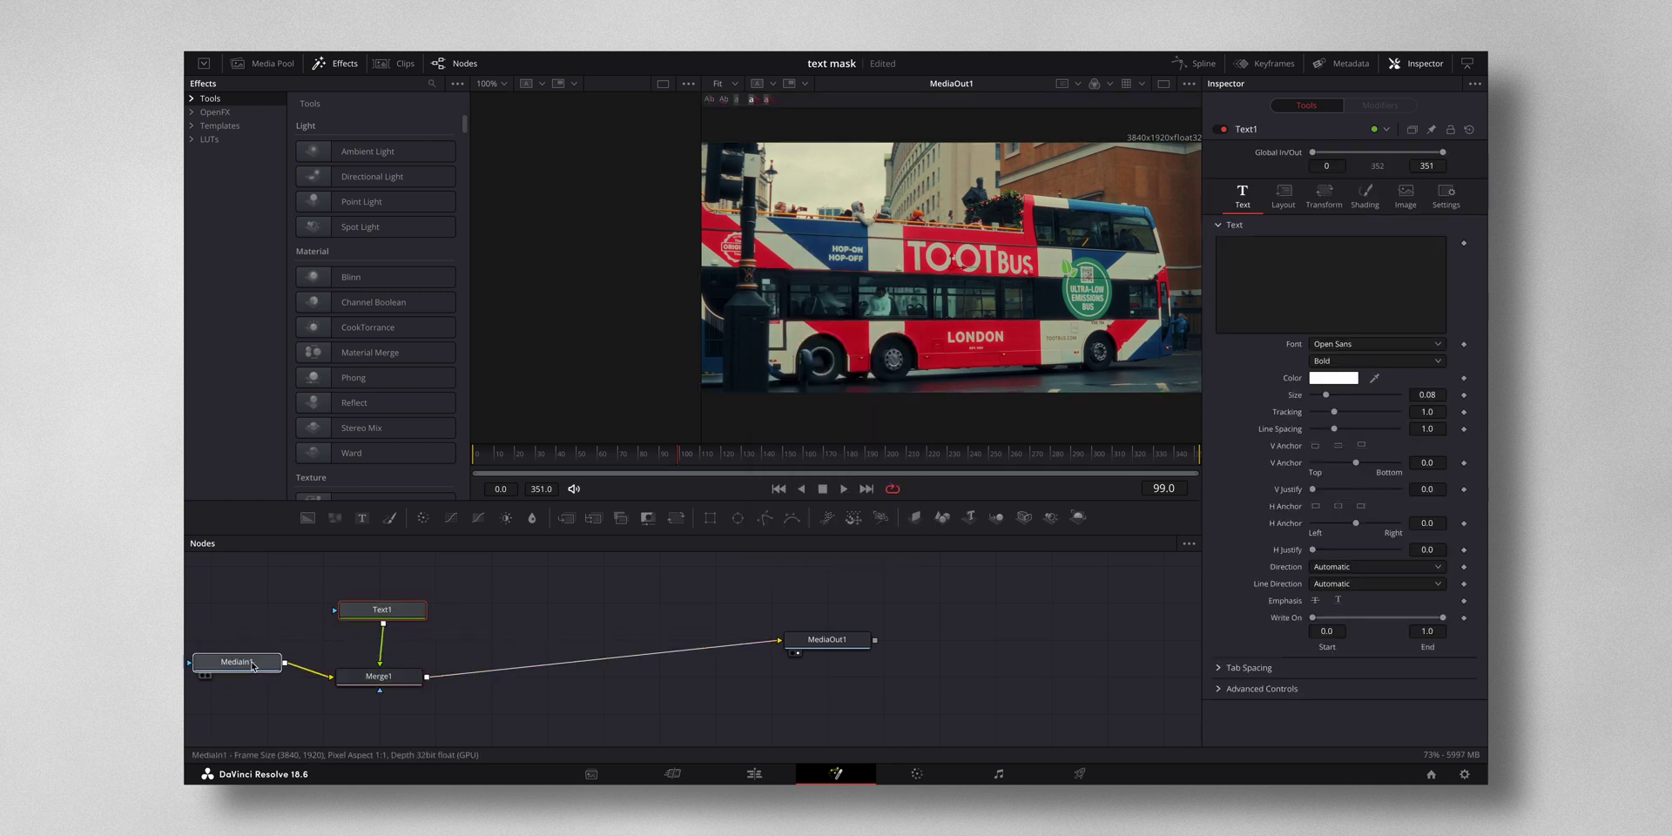
click(389, 611)
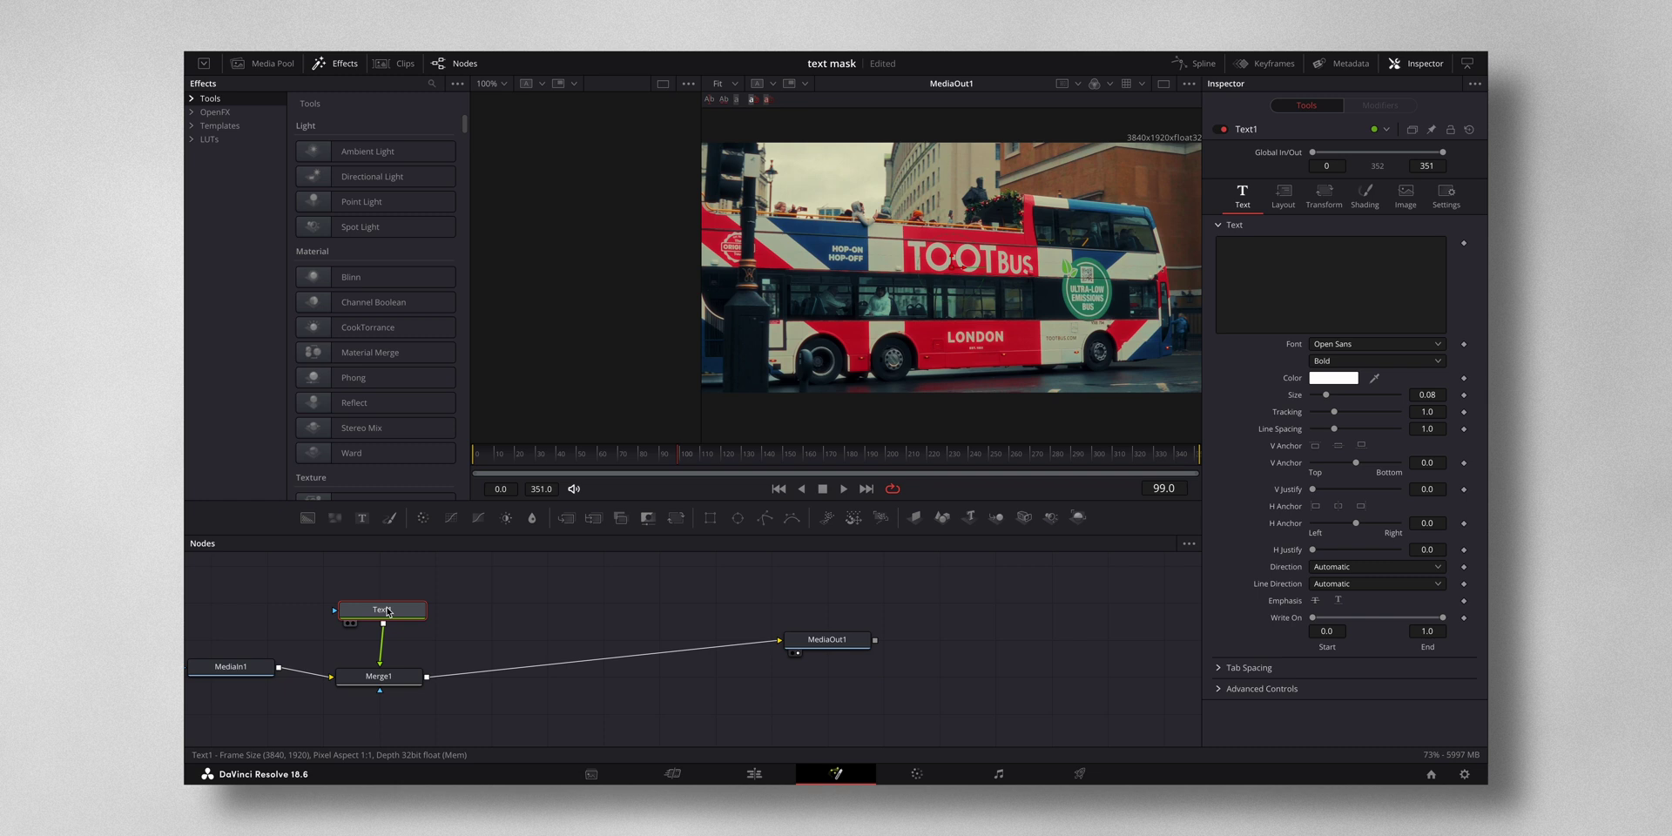
Make the title read LONDON in Alfa Slab One at size 0.189
click(1245, 254)
text(LONF)
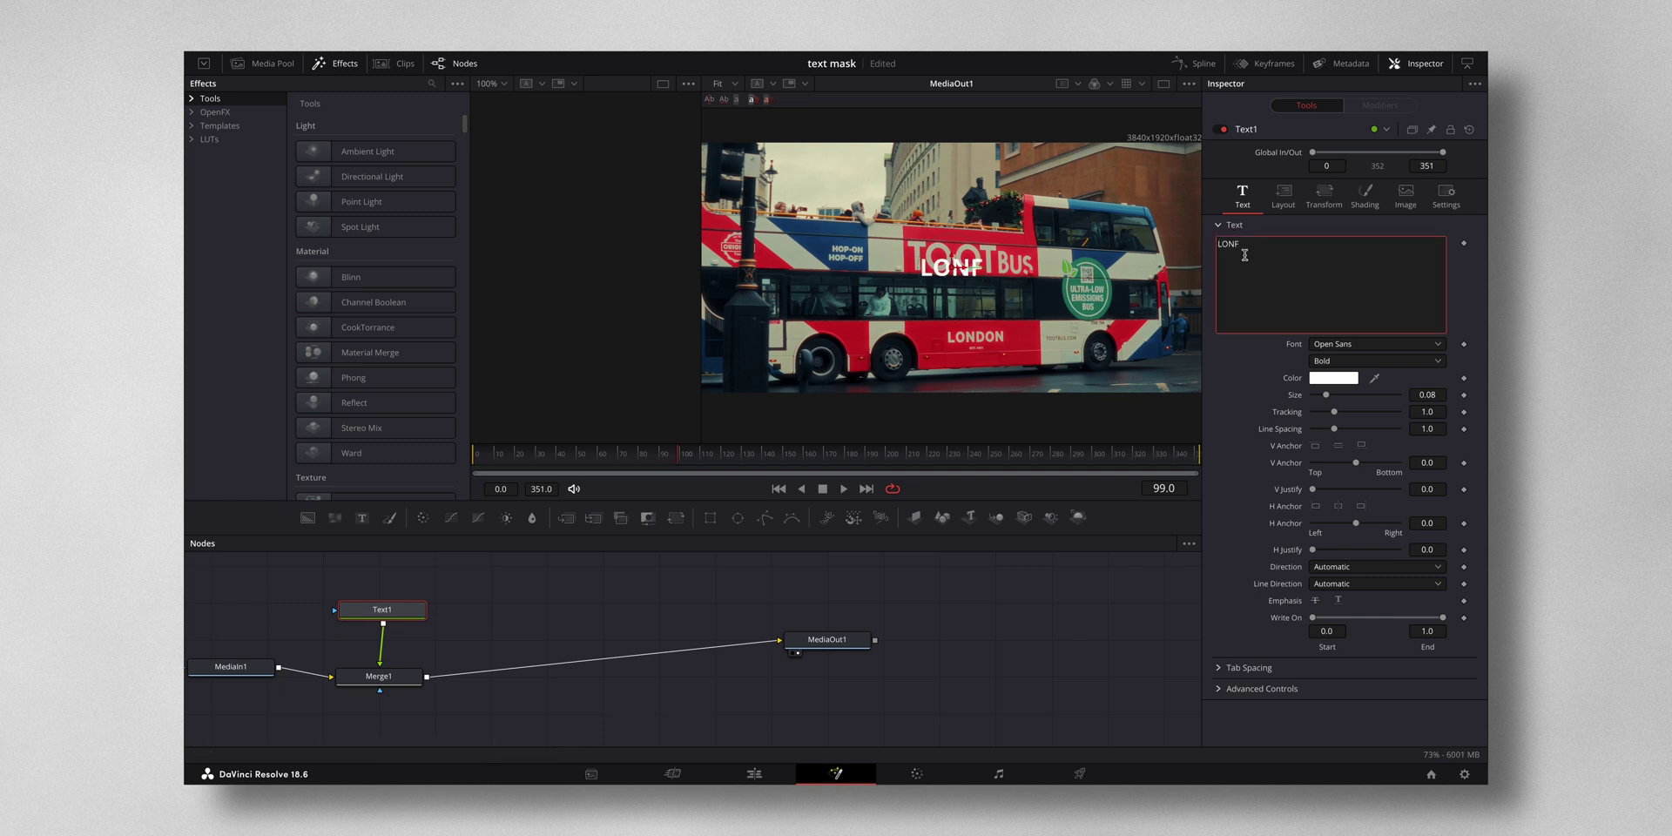
key(BackSpace)
text(DON)
click(1391, 346)
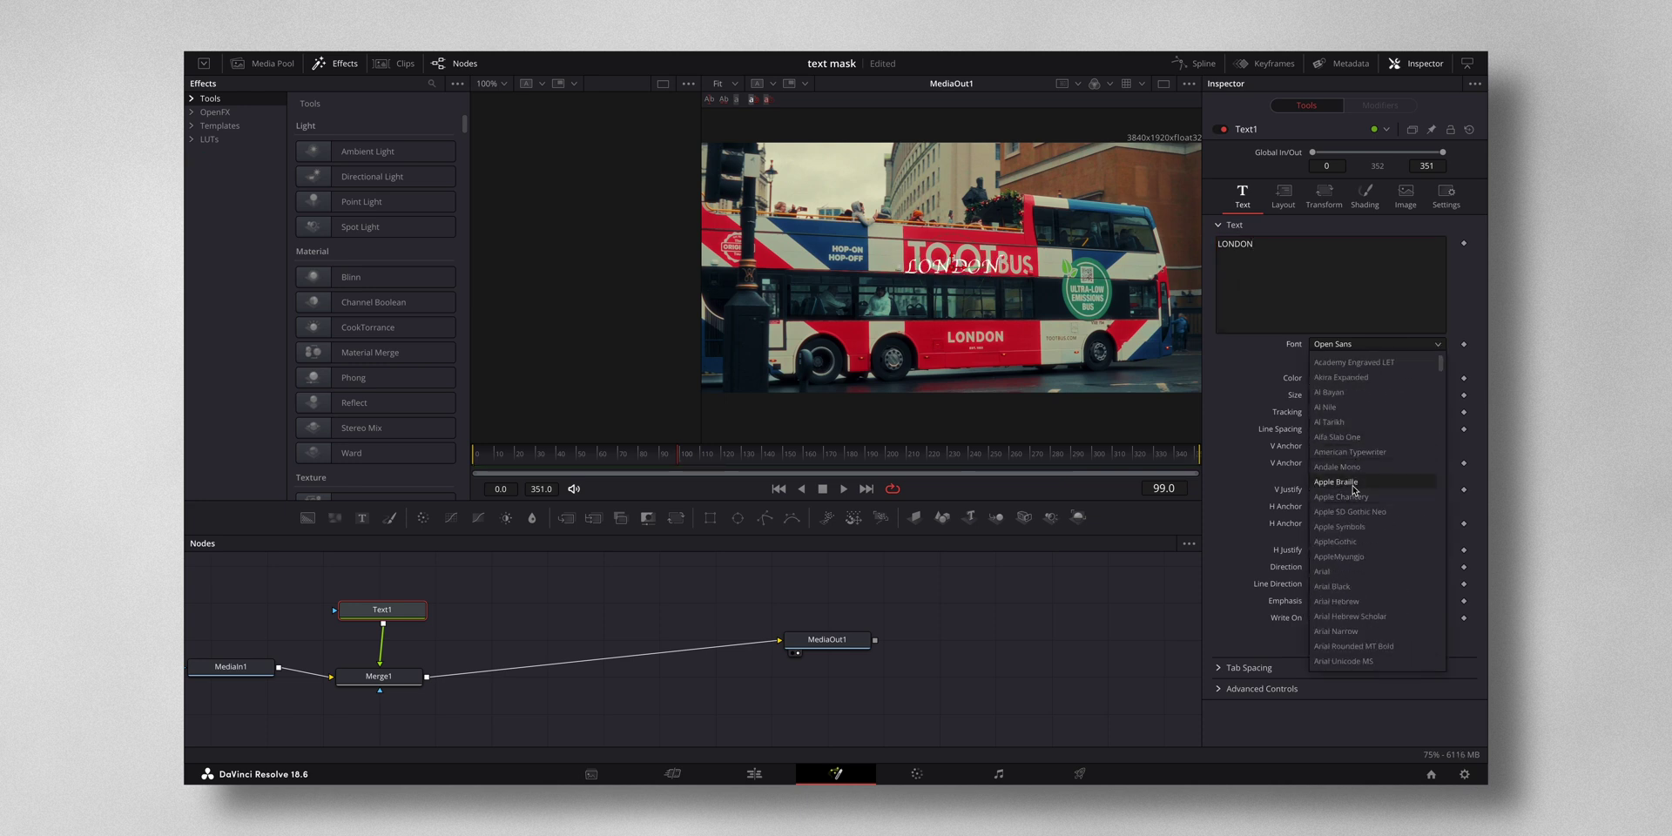
click(1355, 438)
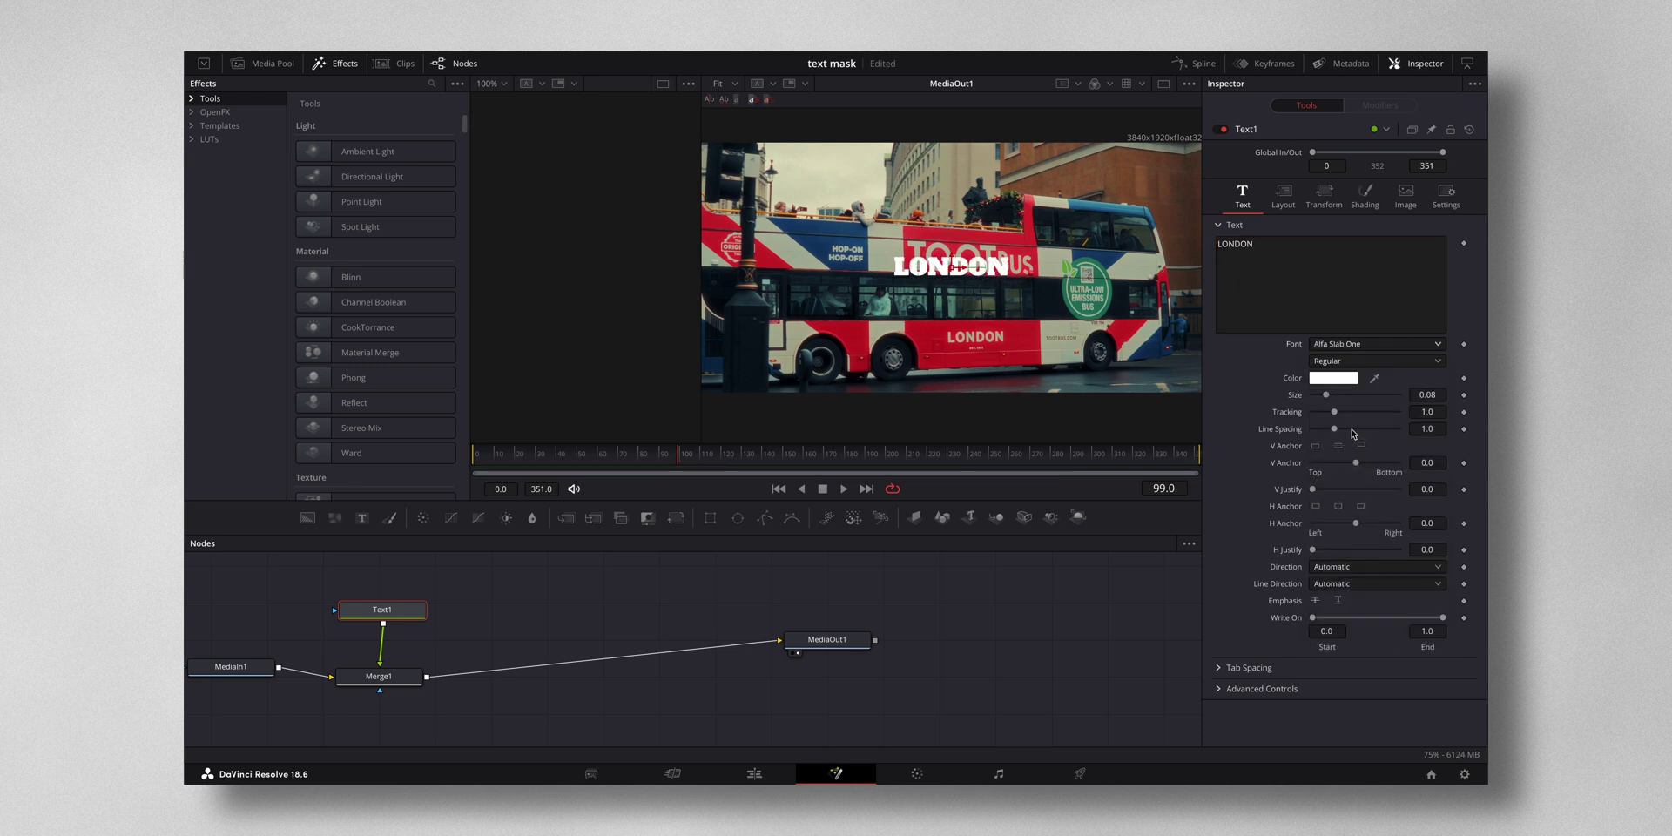
drag(1329, 395, 1345, 395)
click(839, 462)
drag(838, 462, 922, 466)
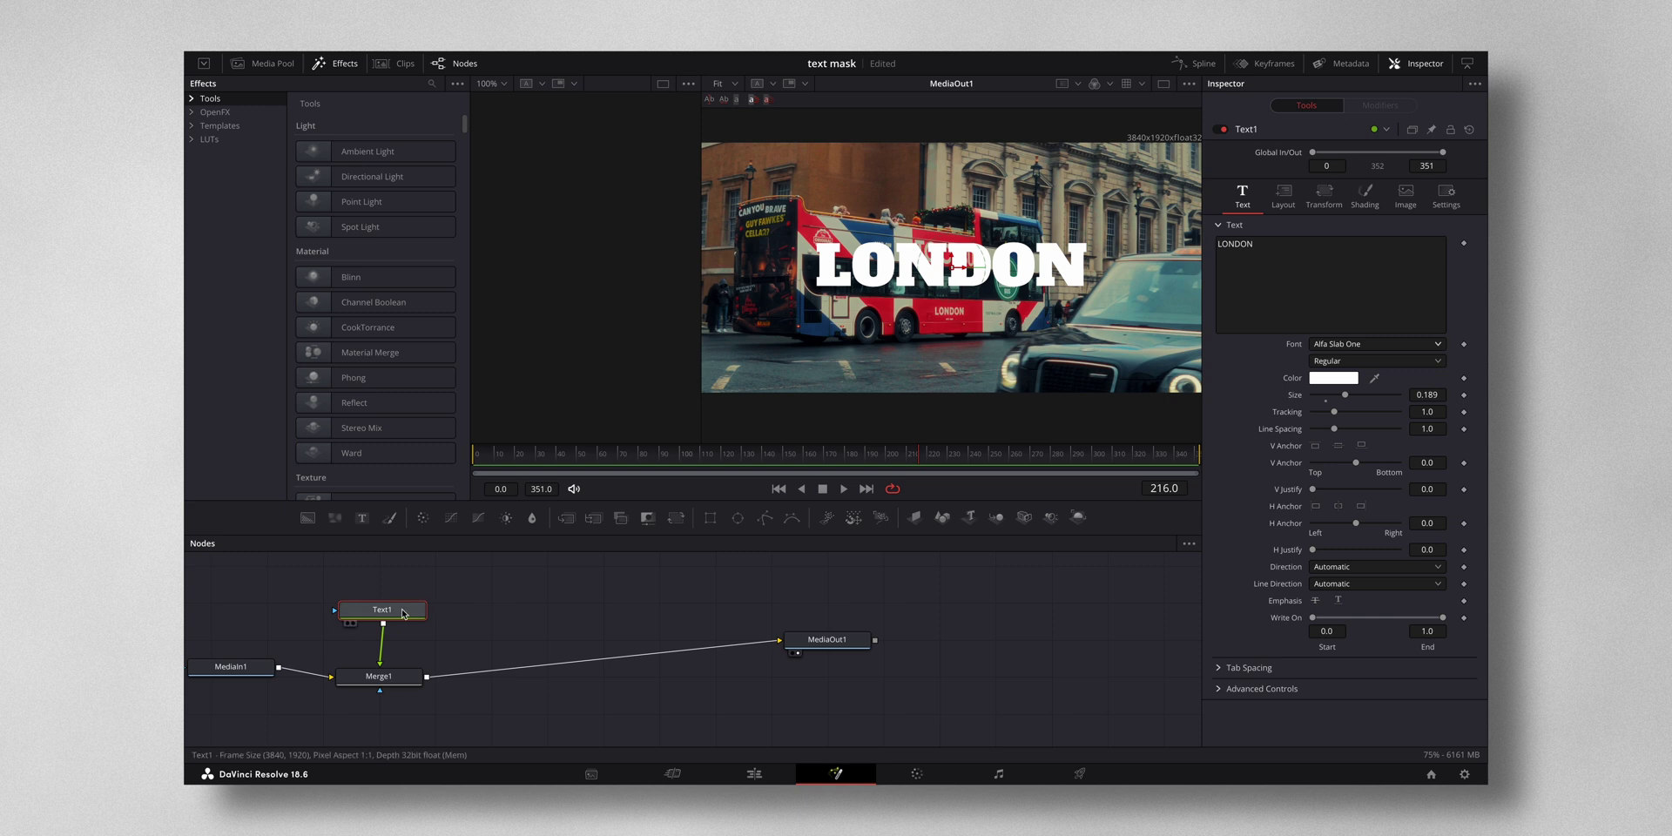
Attach a Polygon mask to Text1 and move to frame 220, where the taxi overlaps
click(766, 520)
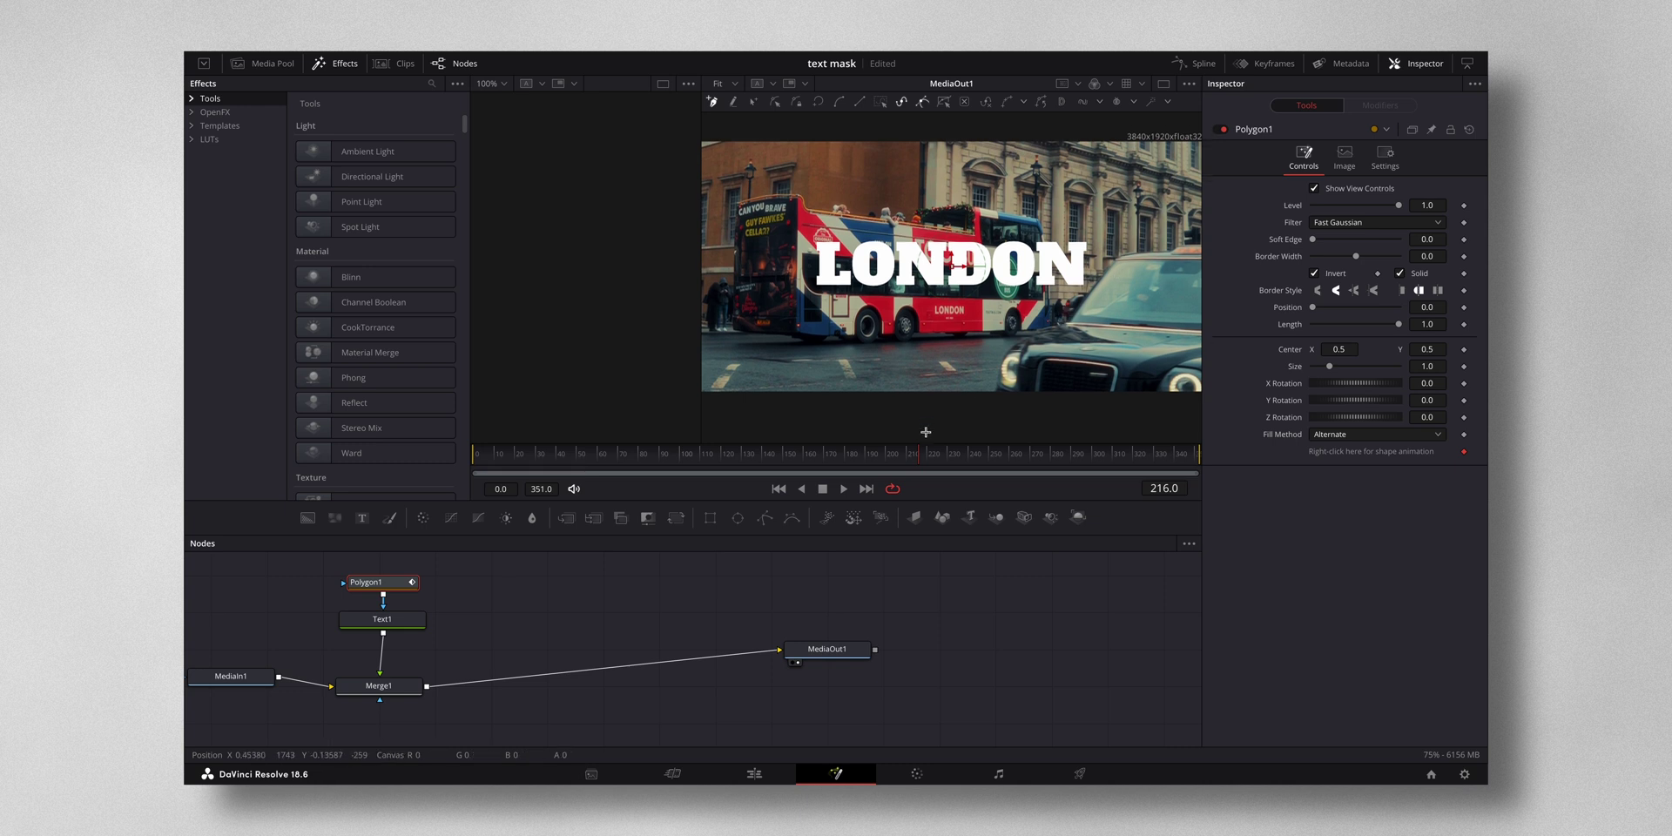
drag(919, 461, 928, 462)
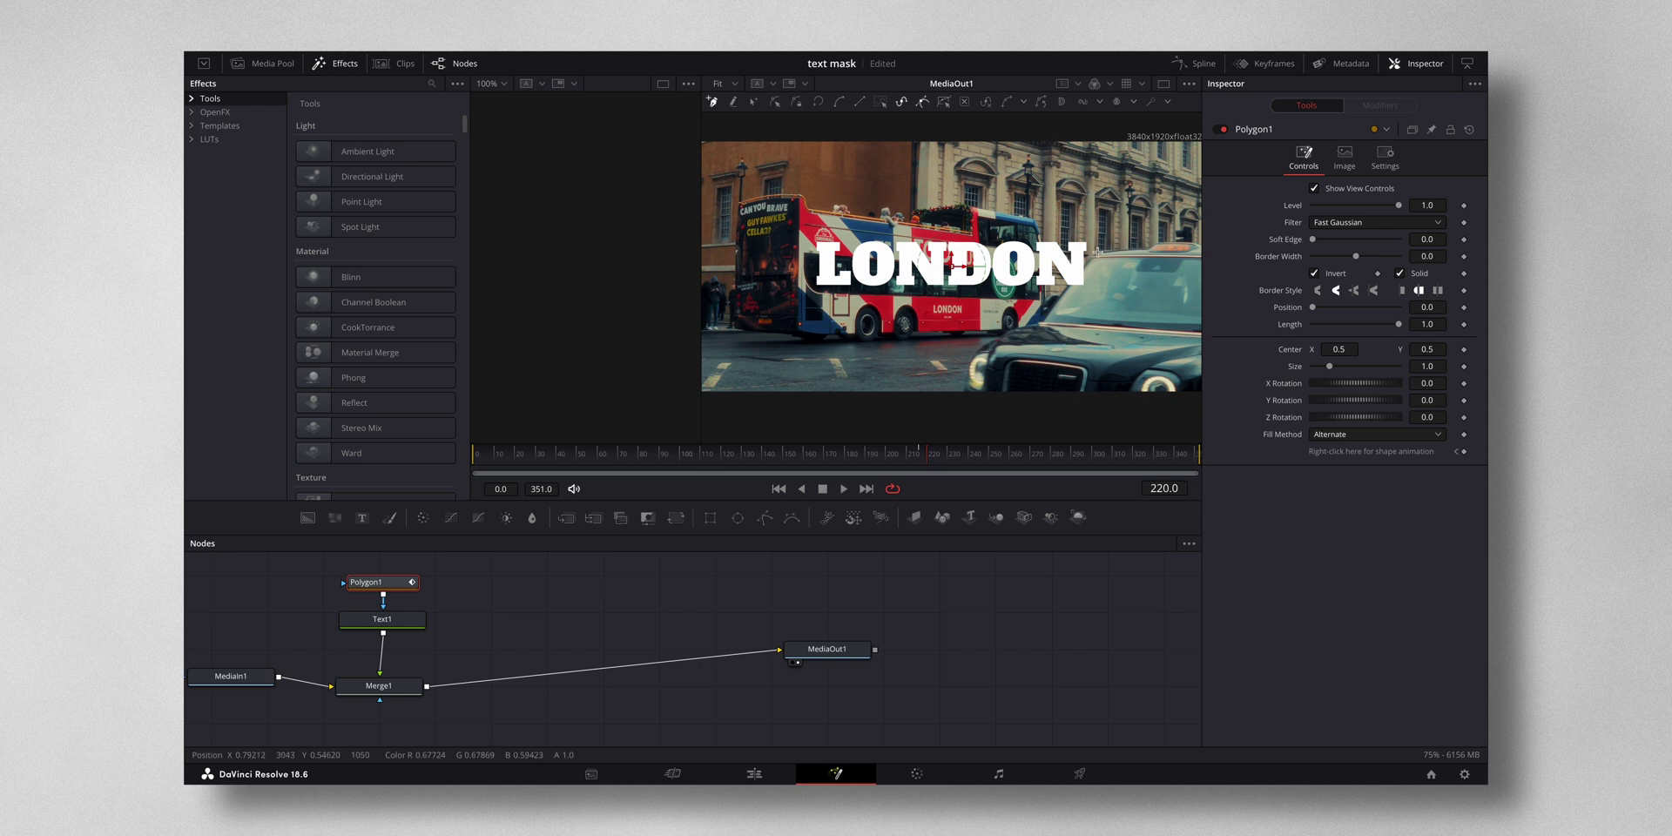
At 100% viewer zoom, place the first polygon points along the taxi's roofline
click(736, 85)
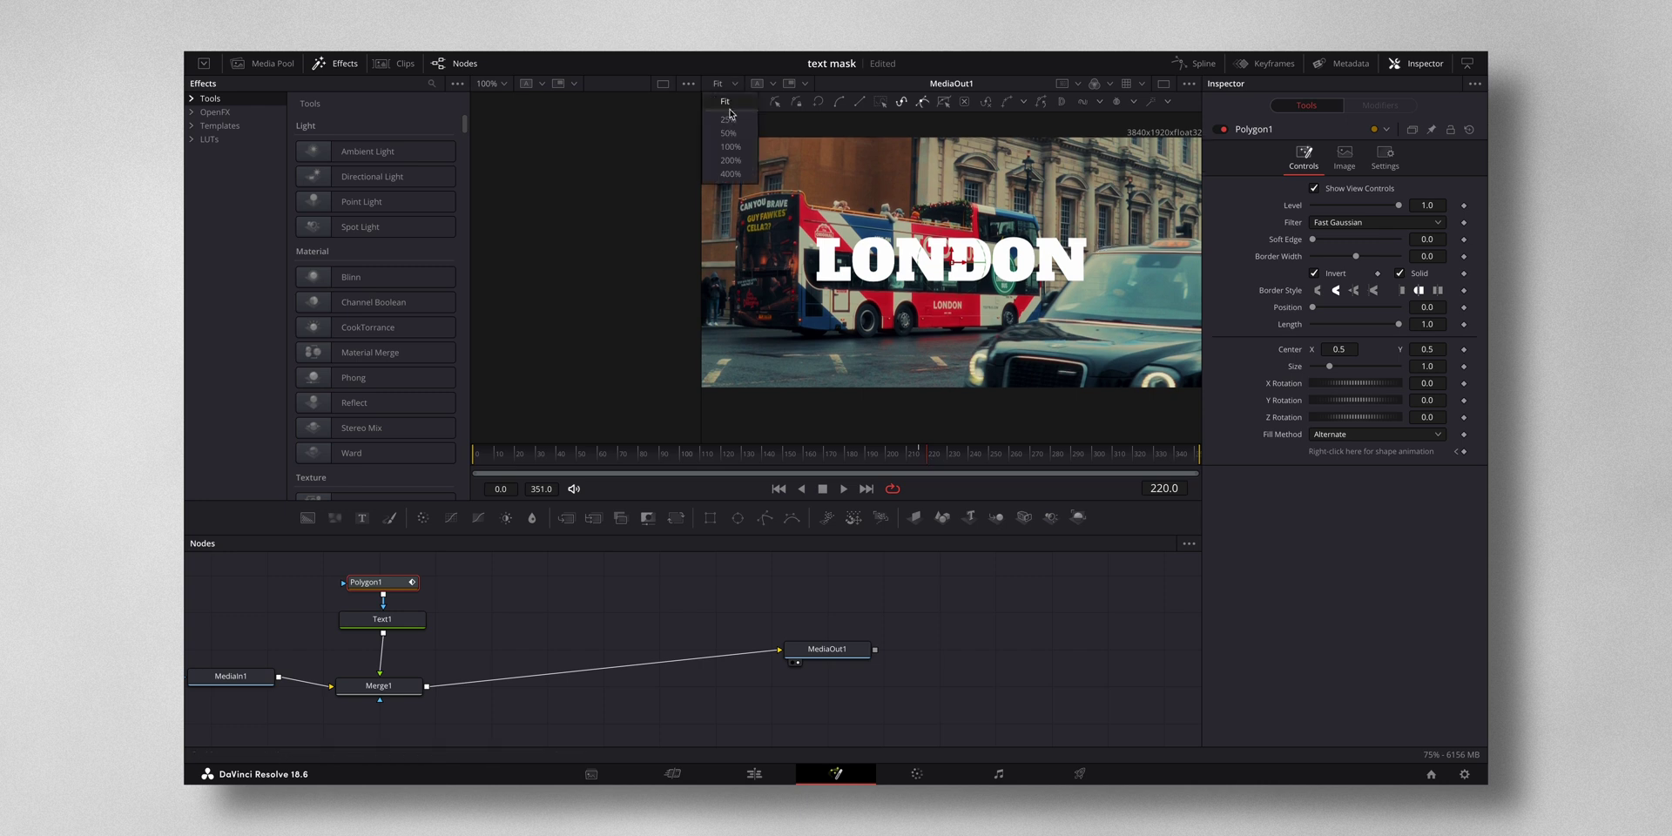
click(730, 160)
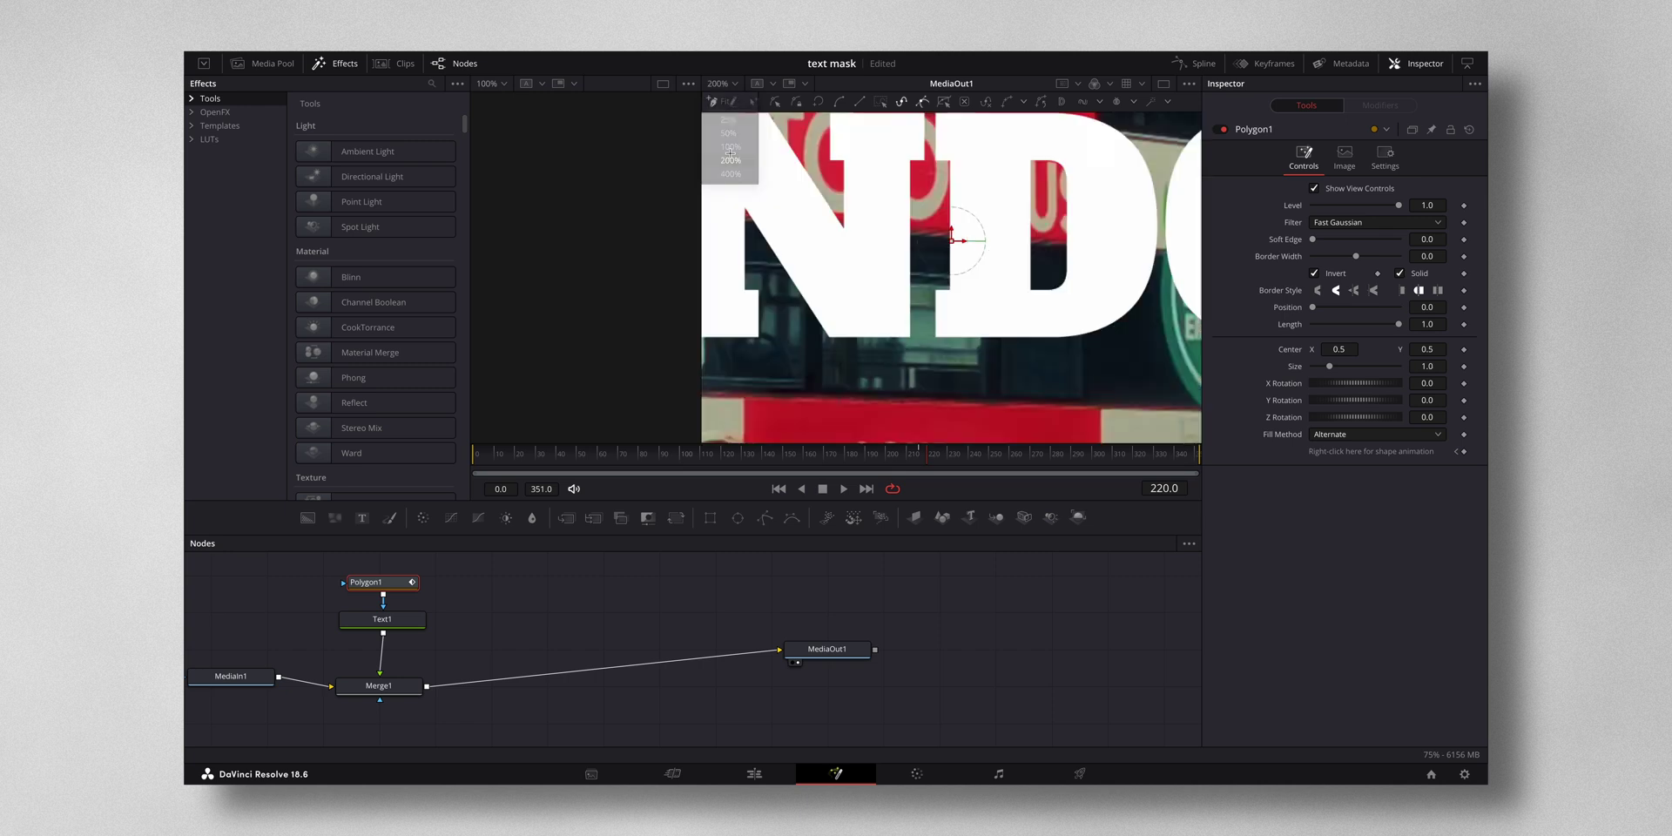
click(737, 84)
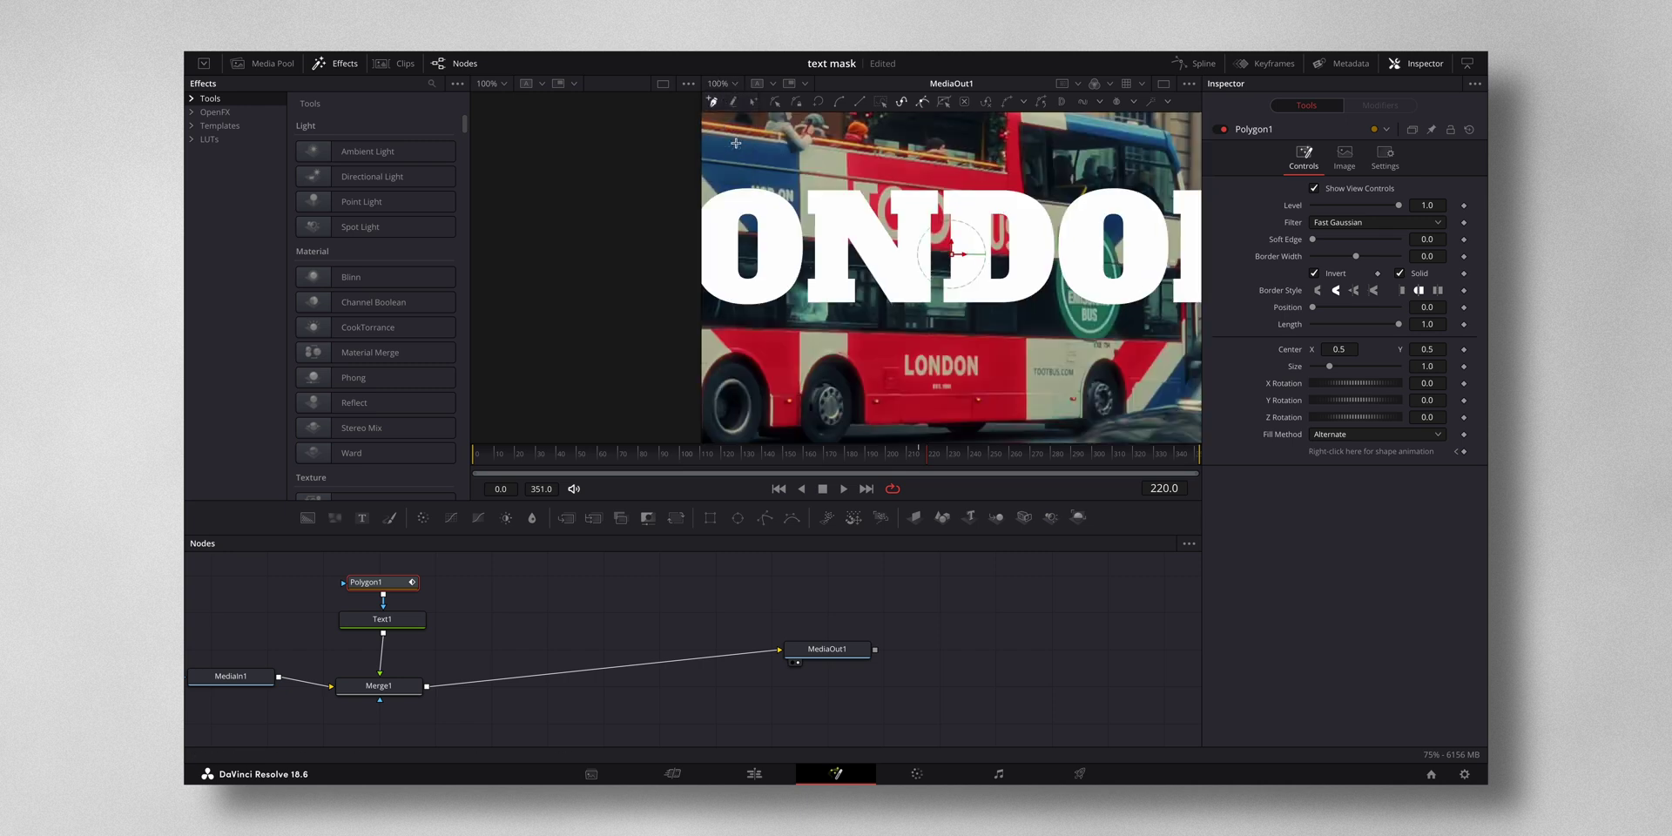
click(736, 145)
scroll(1001, 201, right, 3)
scroll(1001, 201, right, 3)
scroll(1003, 201, right, 2)
scroll(1003, 201, right, 2)
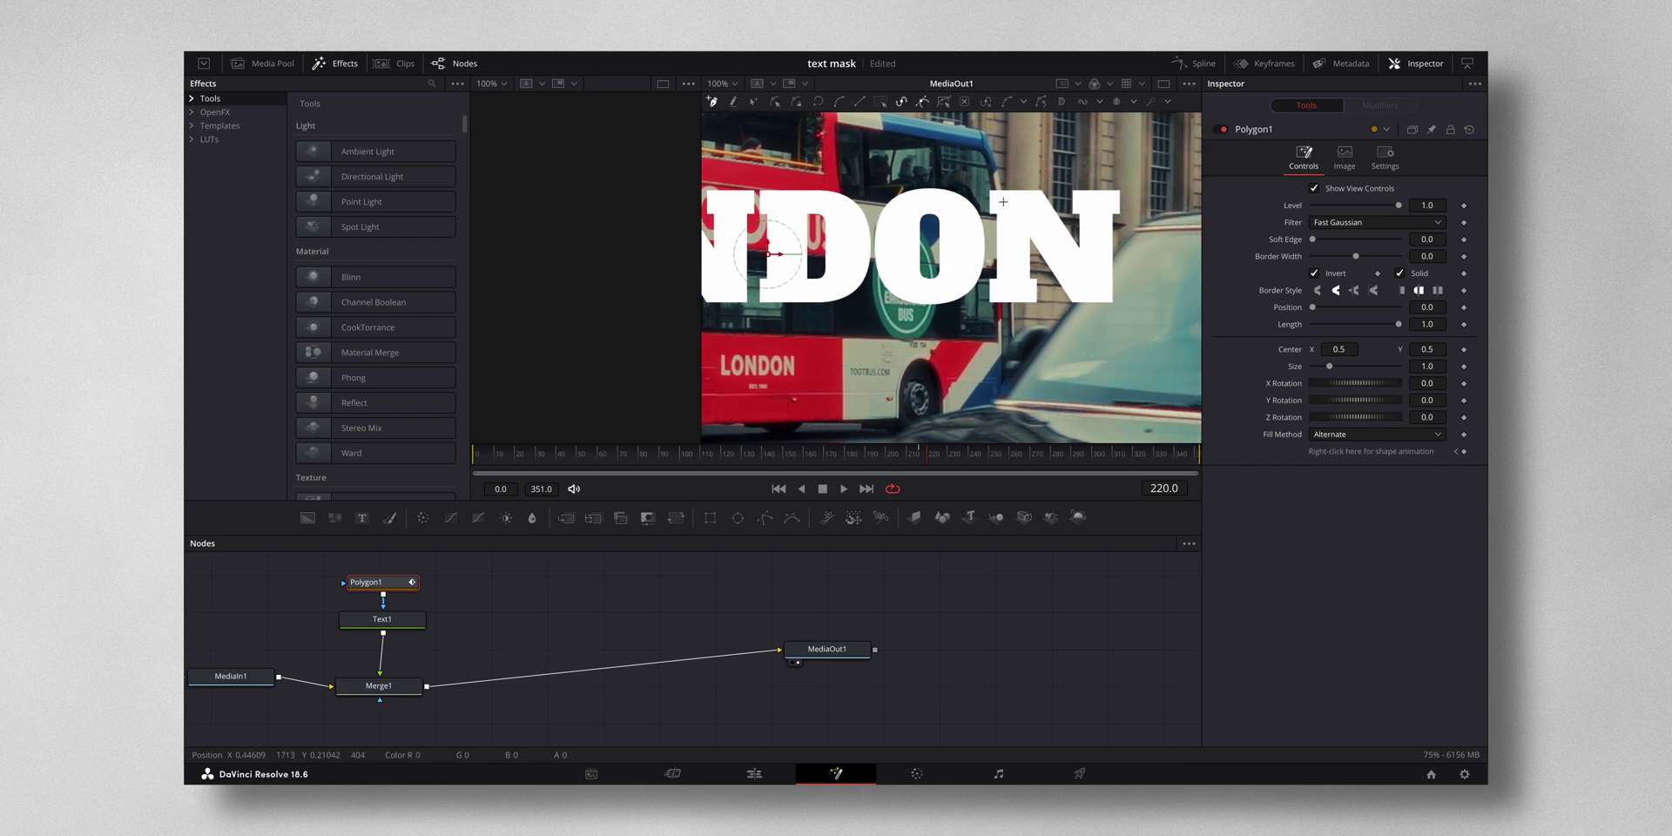
click(1181, 203)
click(1083, 289)
click(1033, 346)
Trace further points down and left along the taxi's edge, then view at 50%
click(1010, 369)
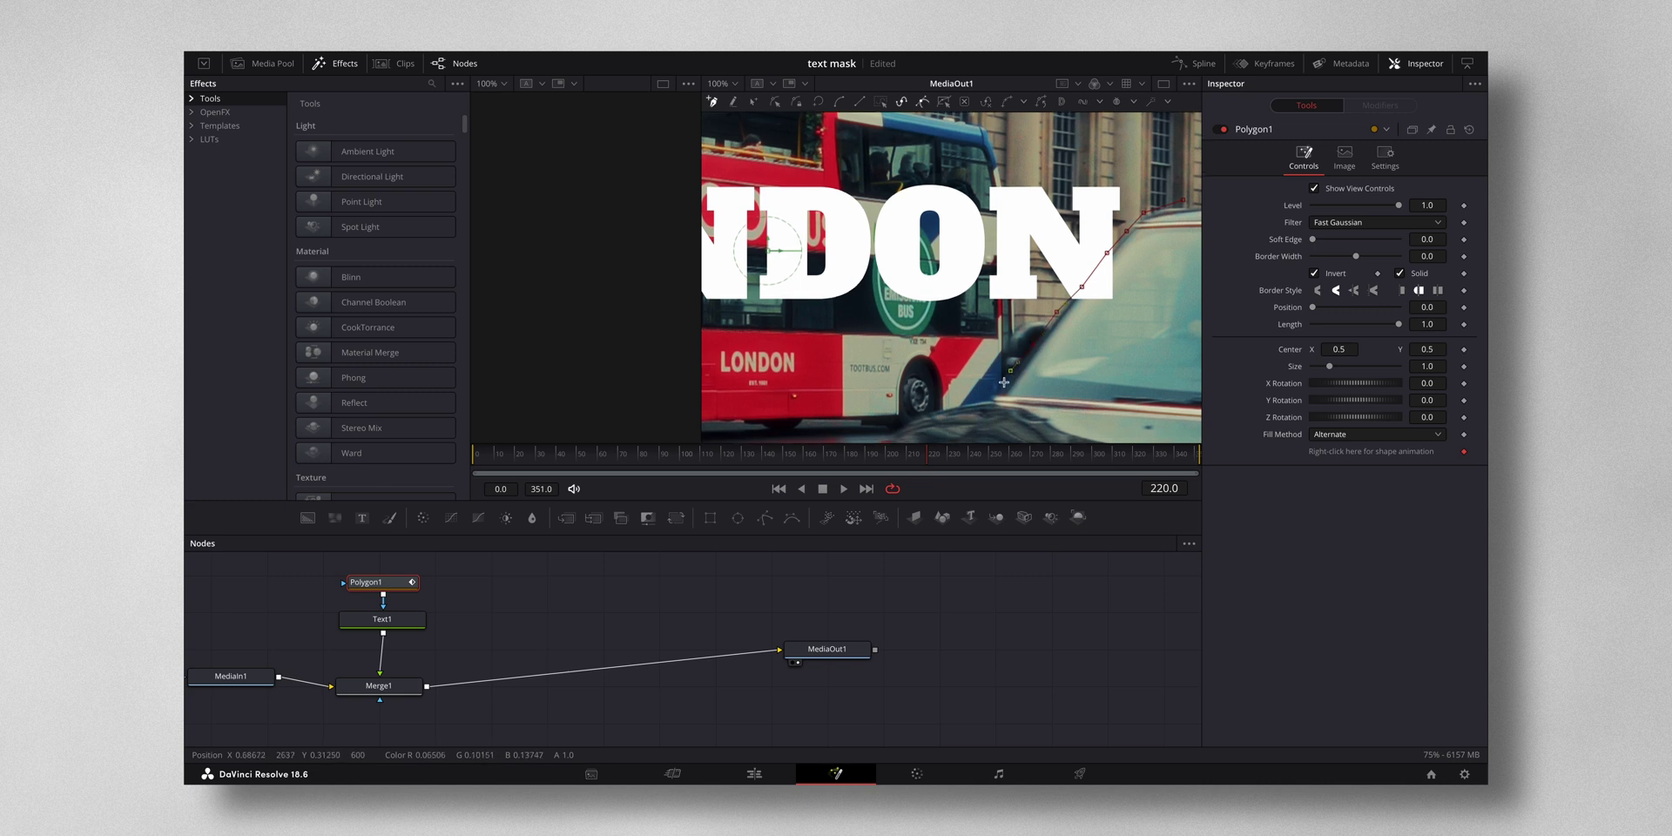
click(978, 397)
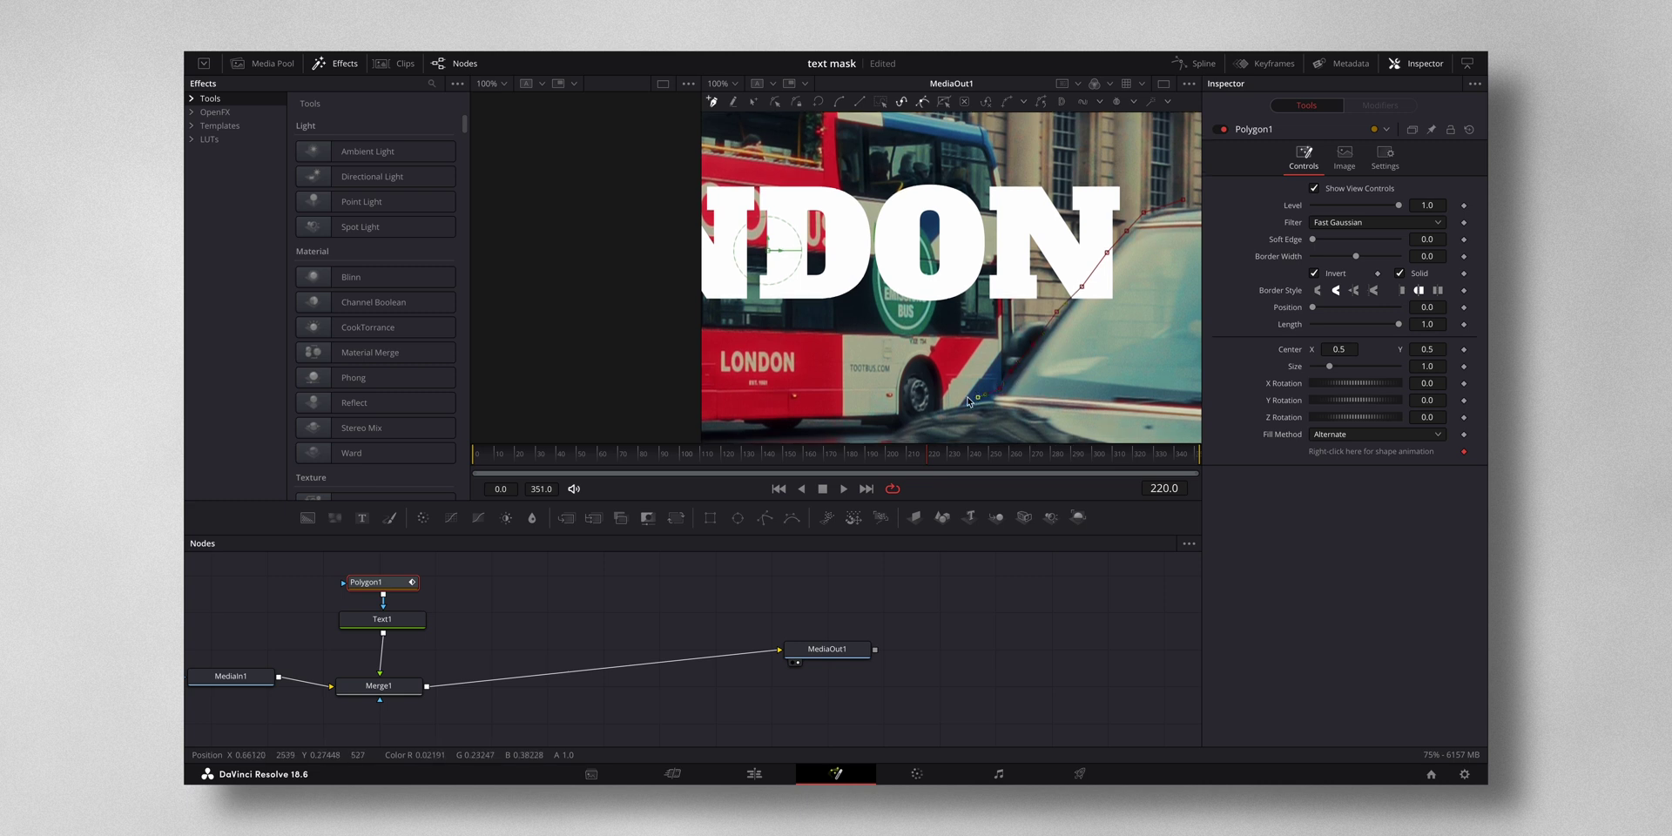
click(889, 393)
click(867, 391)
click(763, 384)
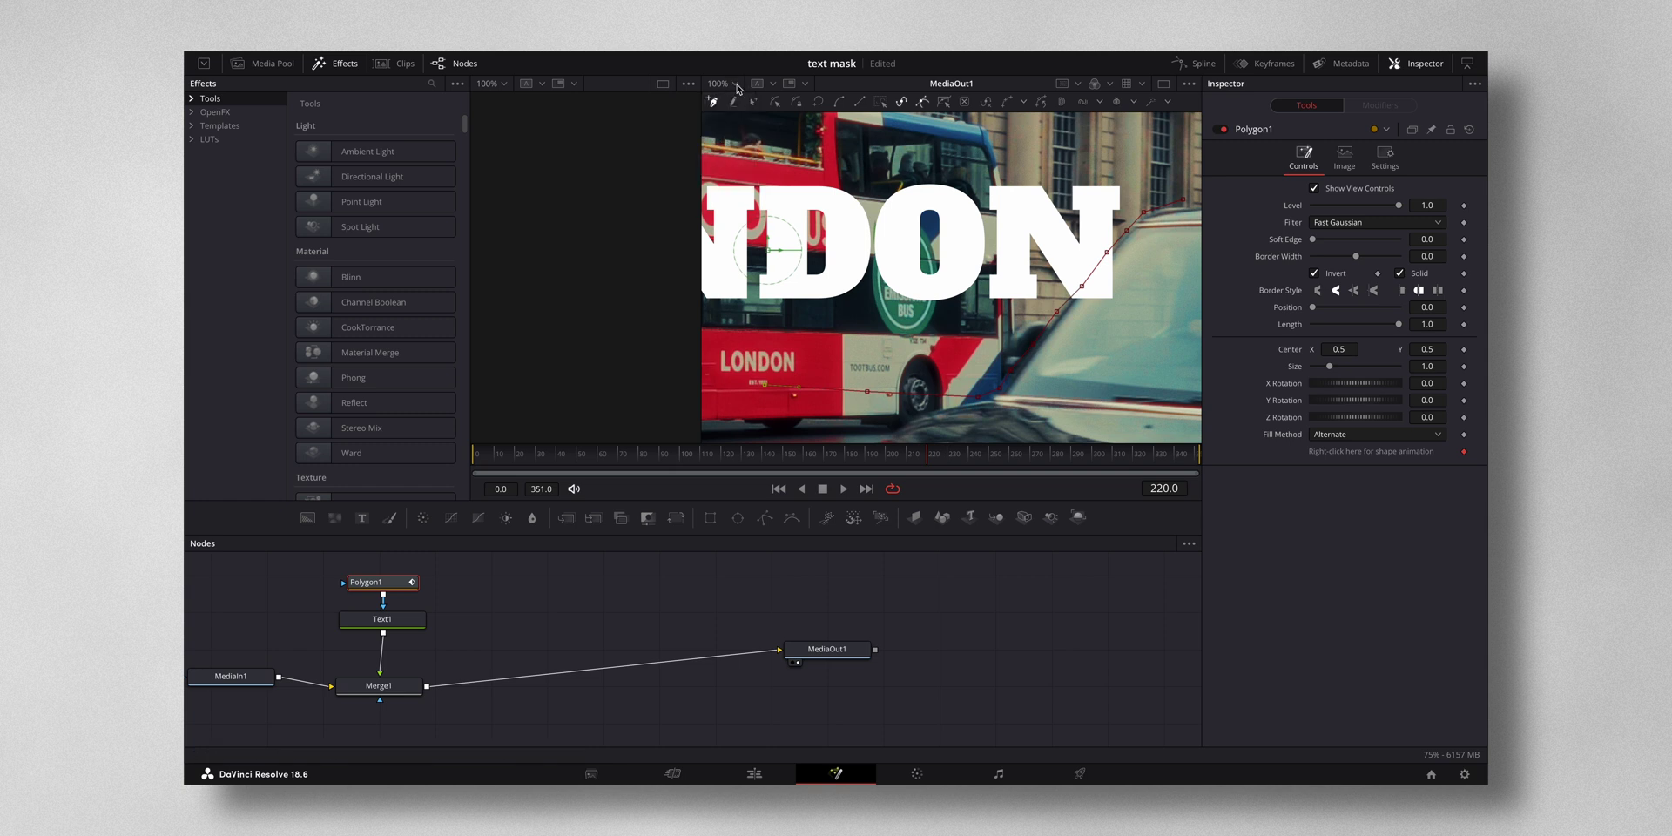
click(723, 83)
click(727, 139)
scroll(714, 269, left, 3)
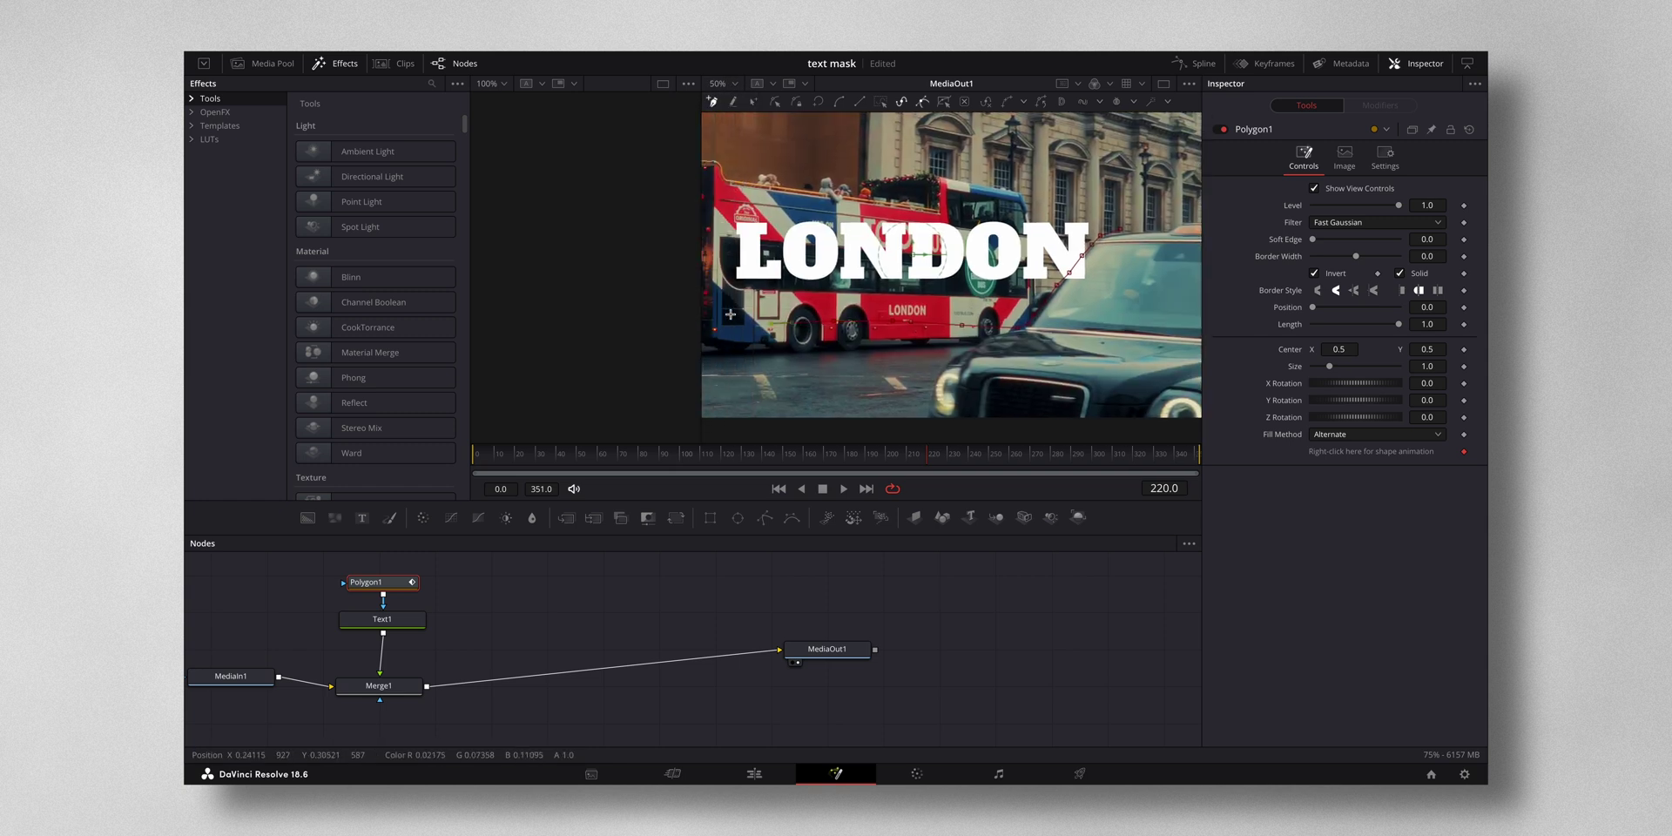
scroll(715, 269, left, 3)
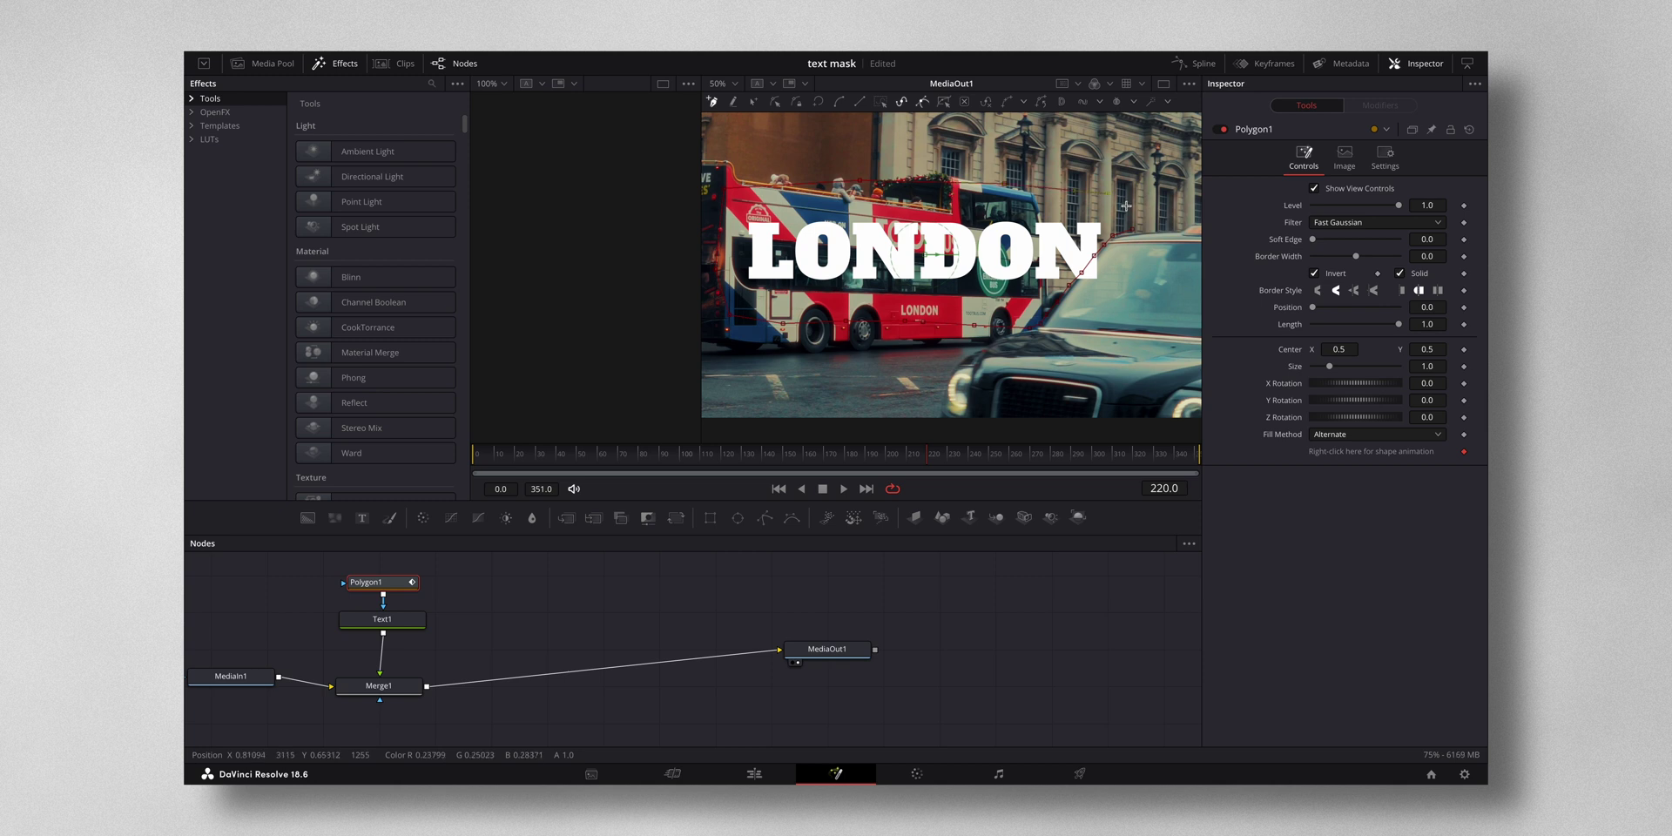
Close the polygon, turn off Invert, and set Soft Edge to about 0.0126
click(1138, 231)
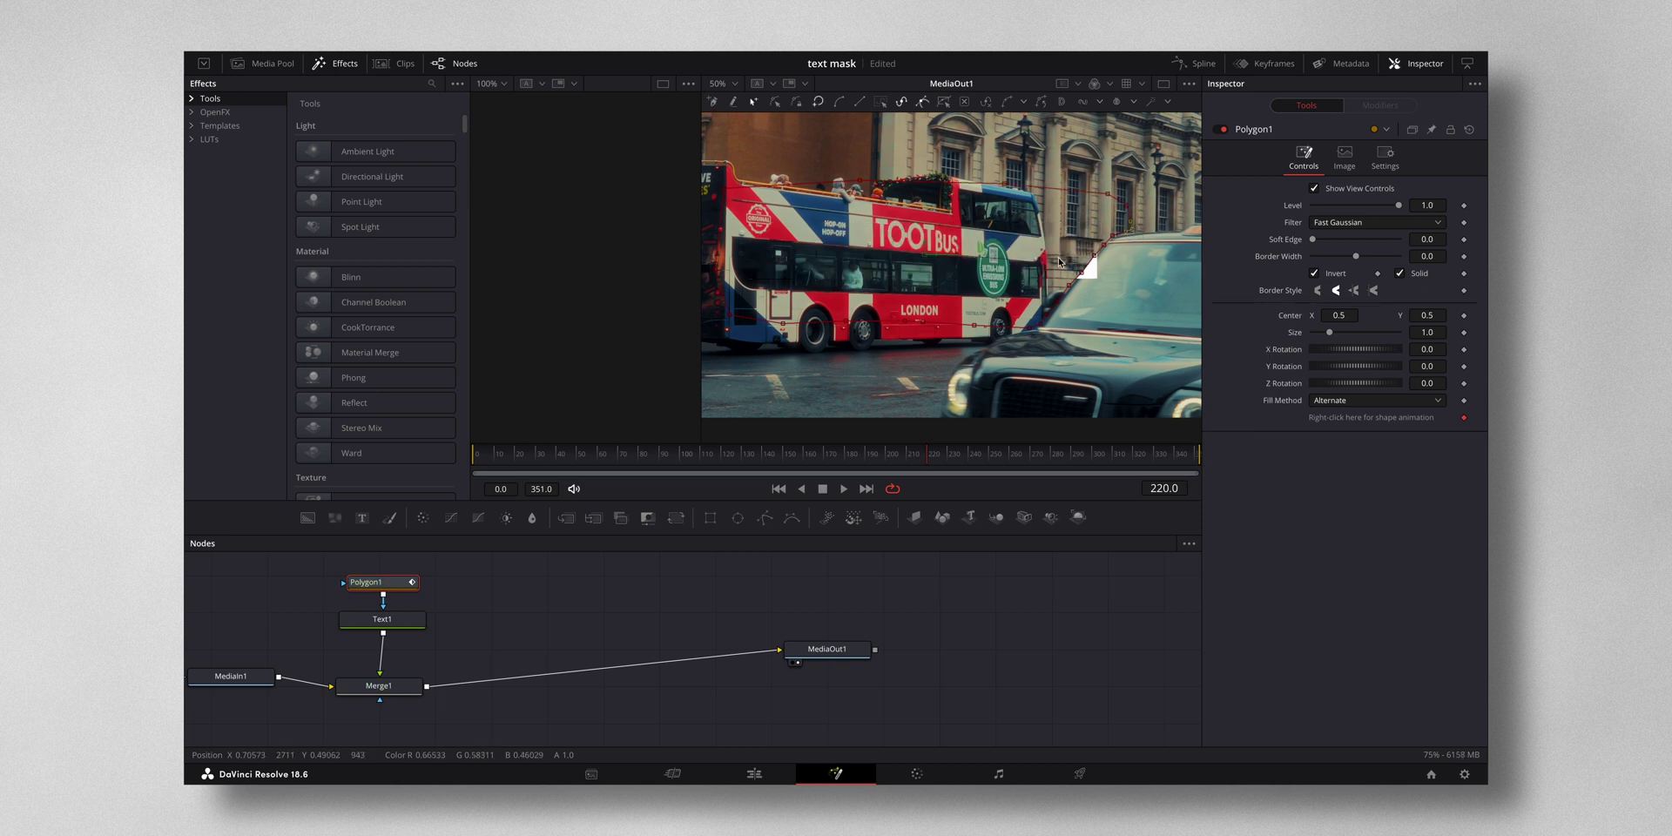
click(1315, 274)
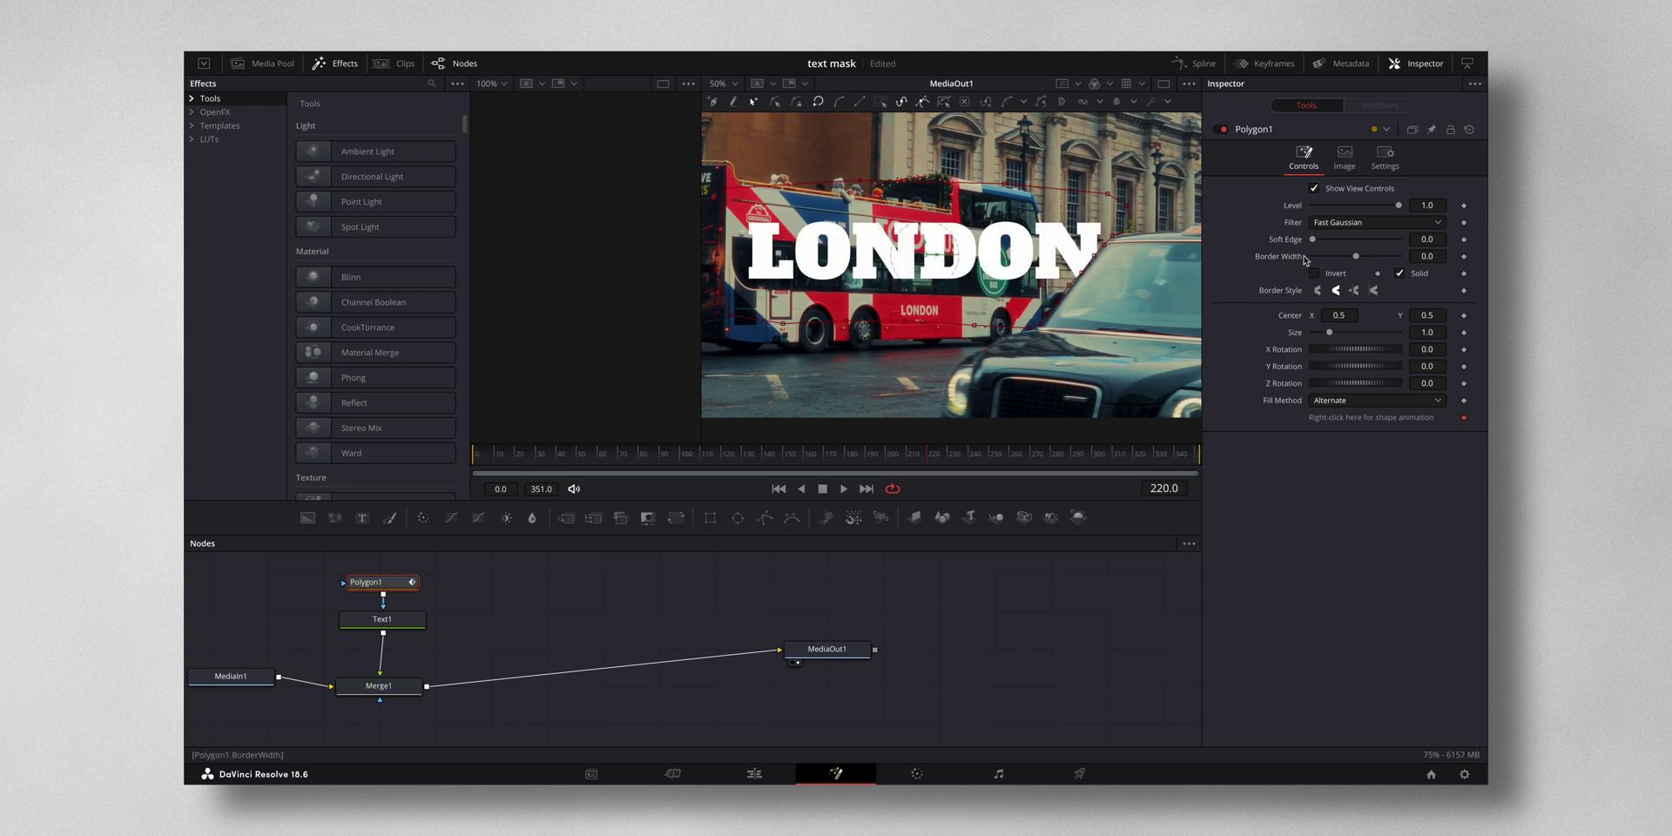
drag(1314, 241, 1319, 241)
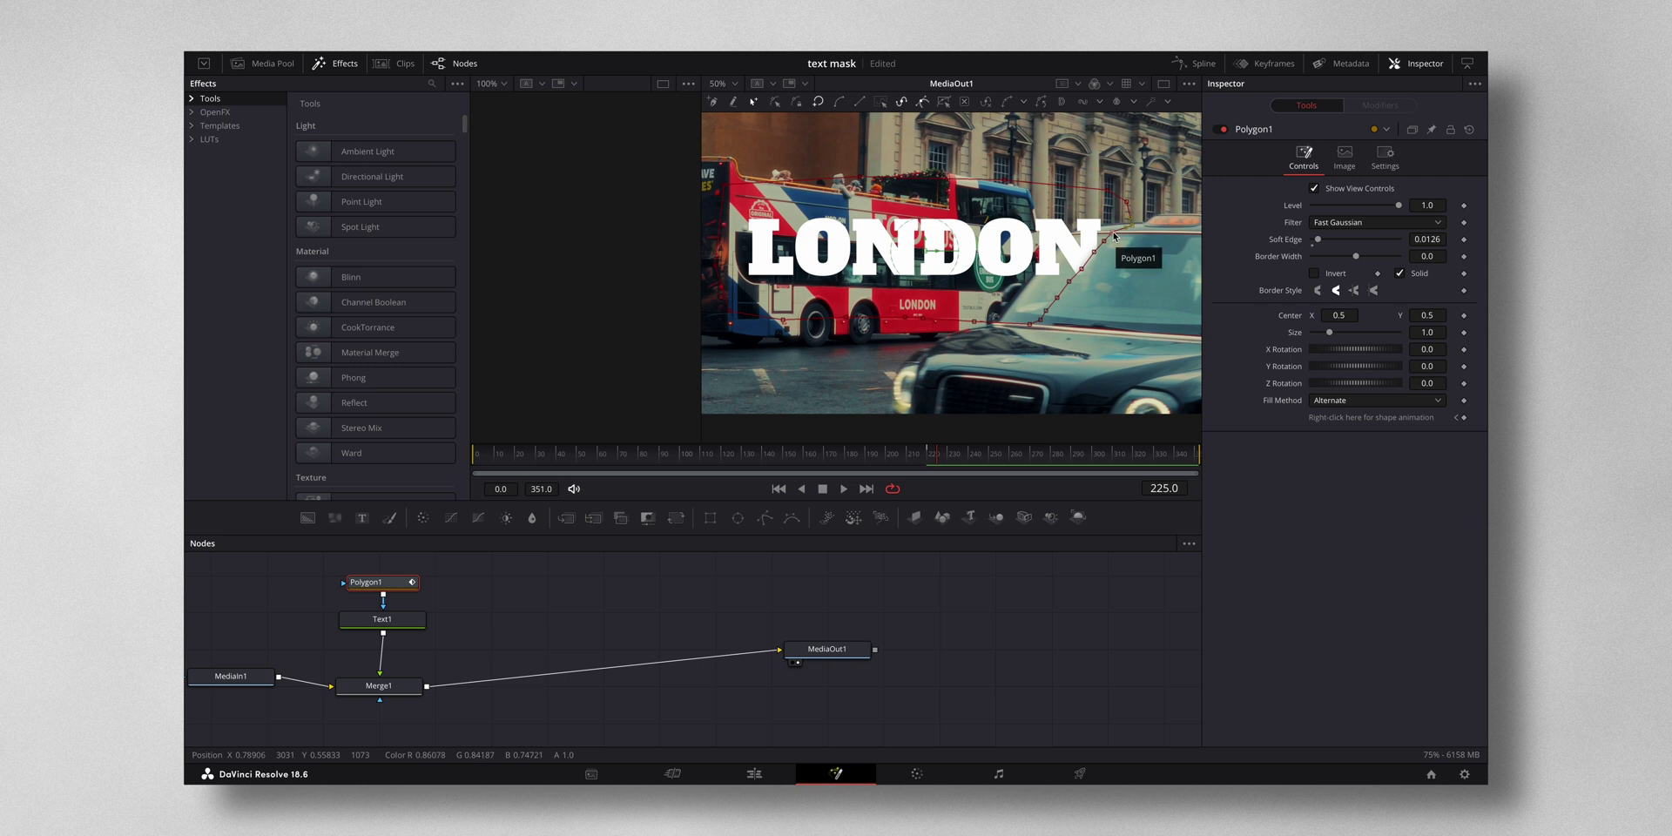
Pull three vertices beside the N onto the taxi's windscreen, then advance to frame 230
mouse_move(1114, 235)
mouse_down()
mouse_move(1082, 231)
mouse_move(1048, 263)
mouse_up()
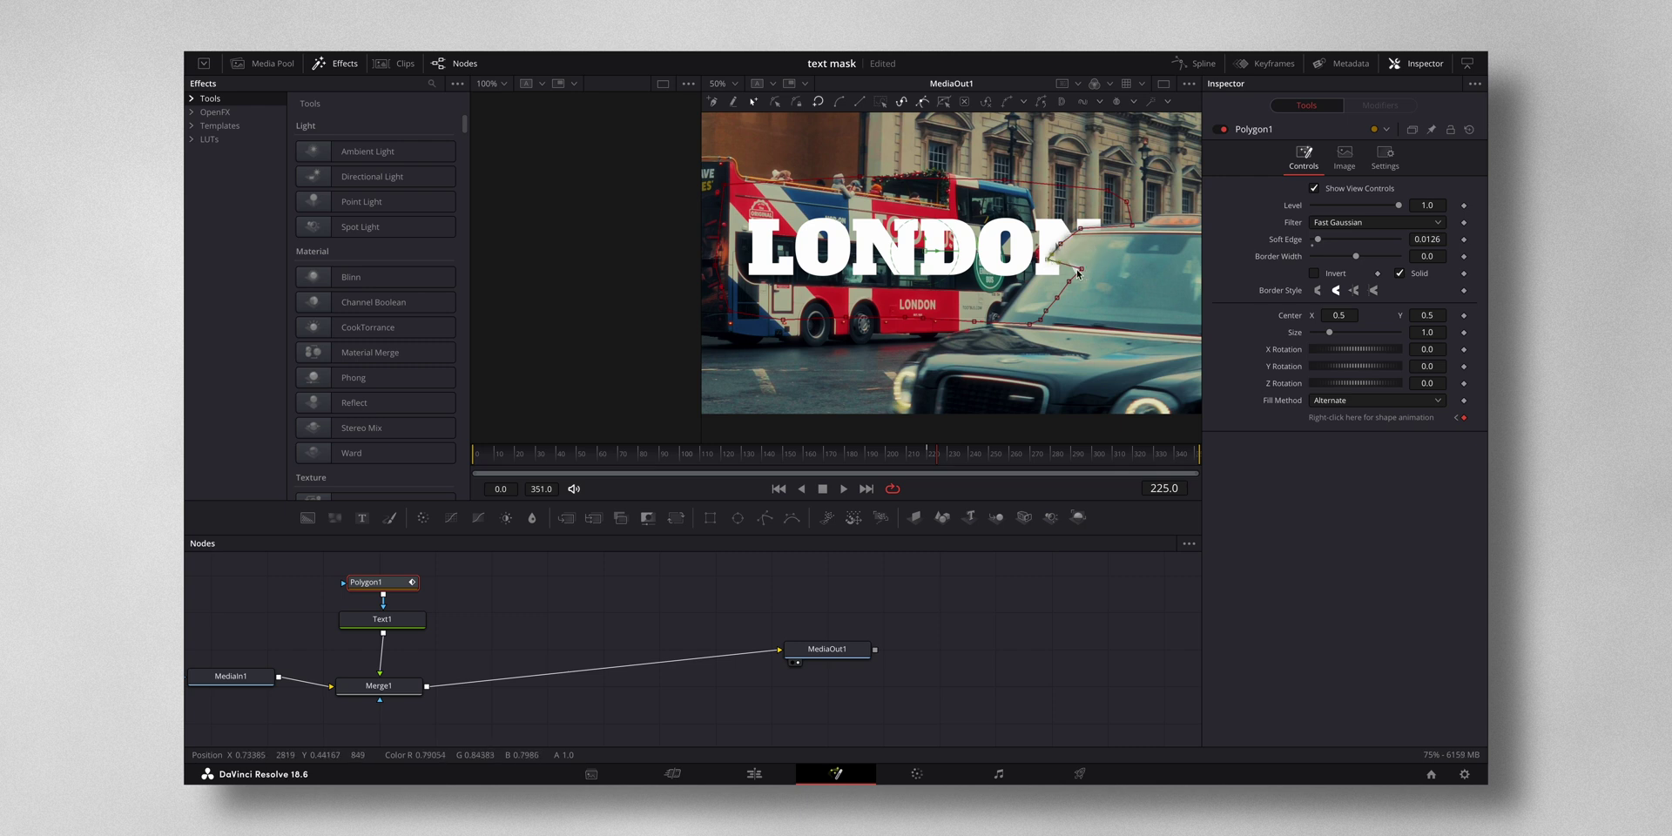
mouse_move(1080, 270)
mouse_down()
mouse_move(1031, 278)
mouse_move(1057, 297)
mouse_up()
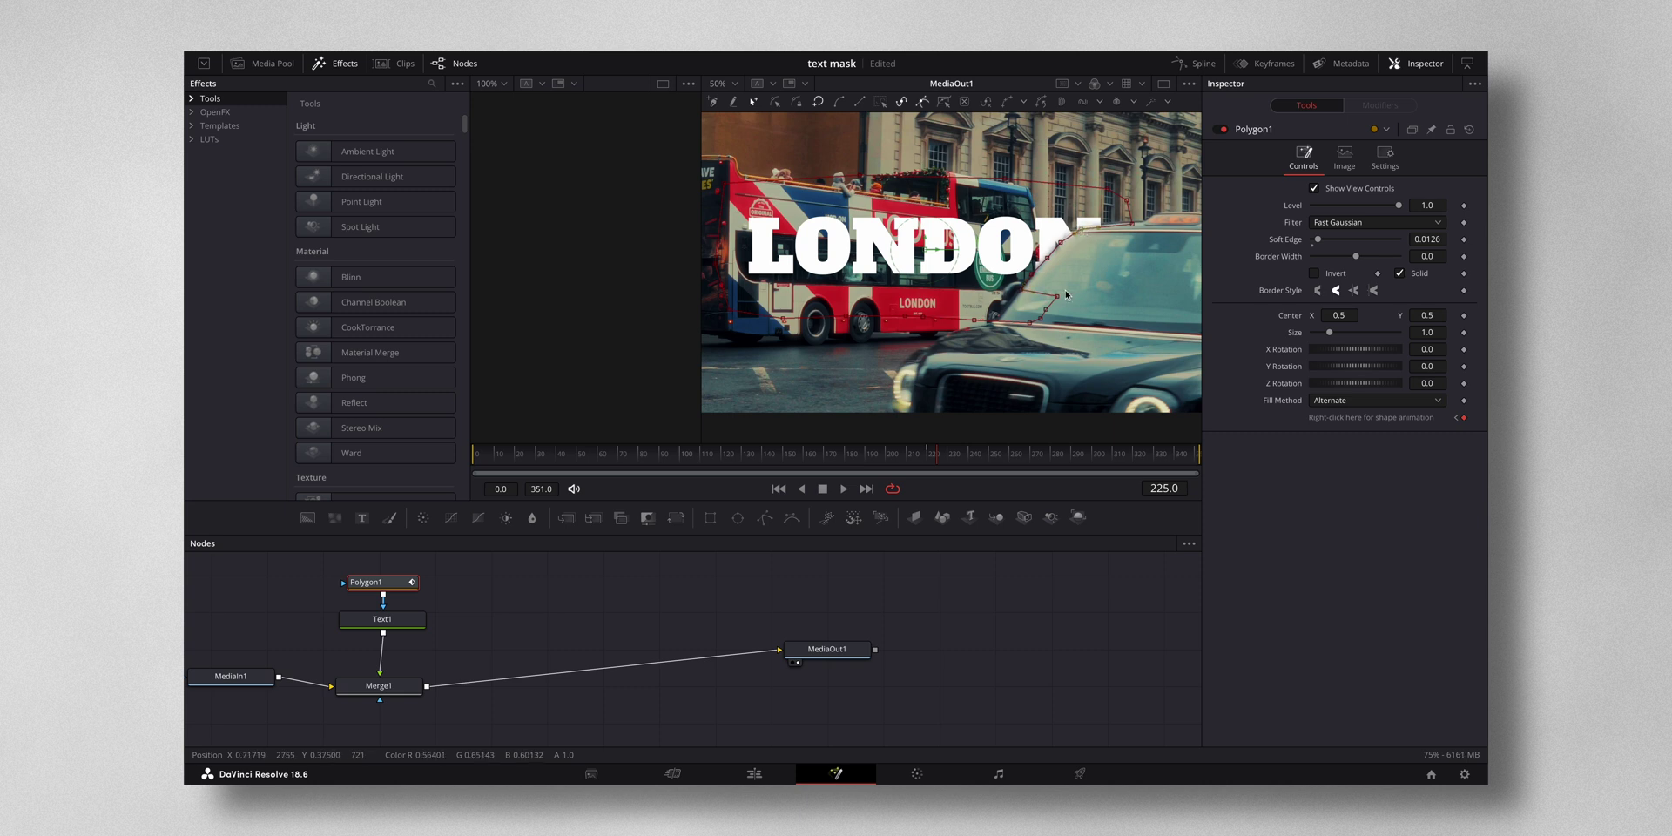
drag(1059, 300, 1000, 318)
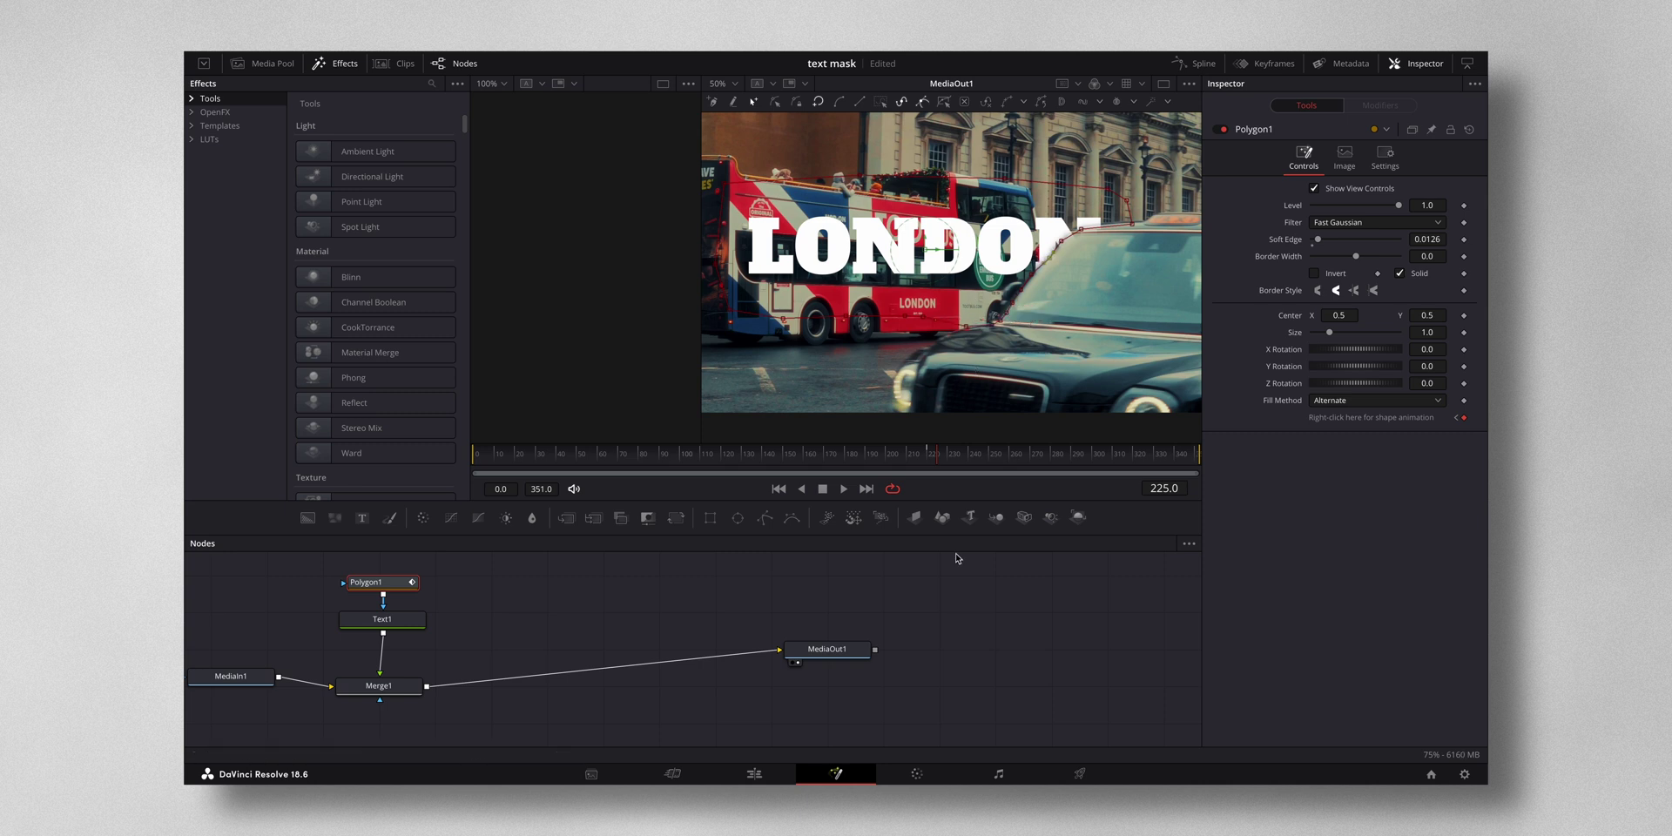
key(Right)
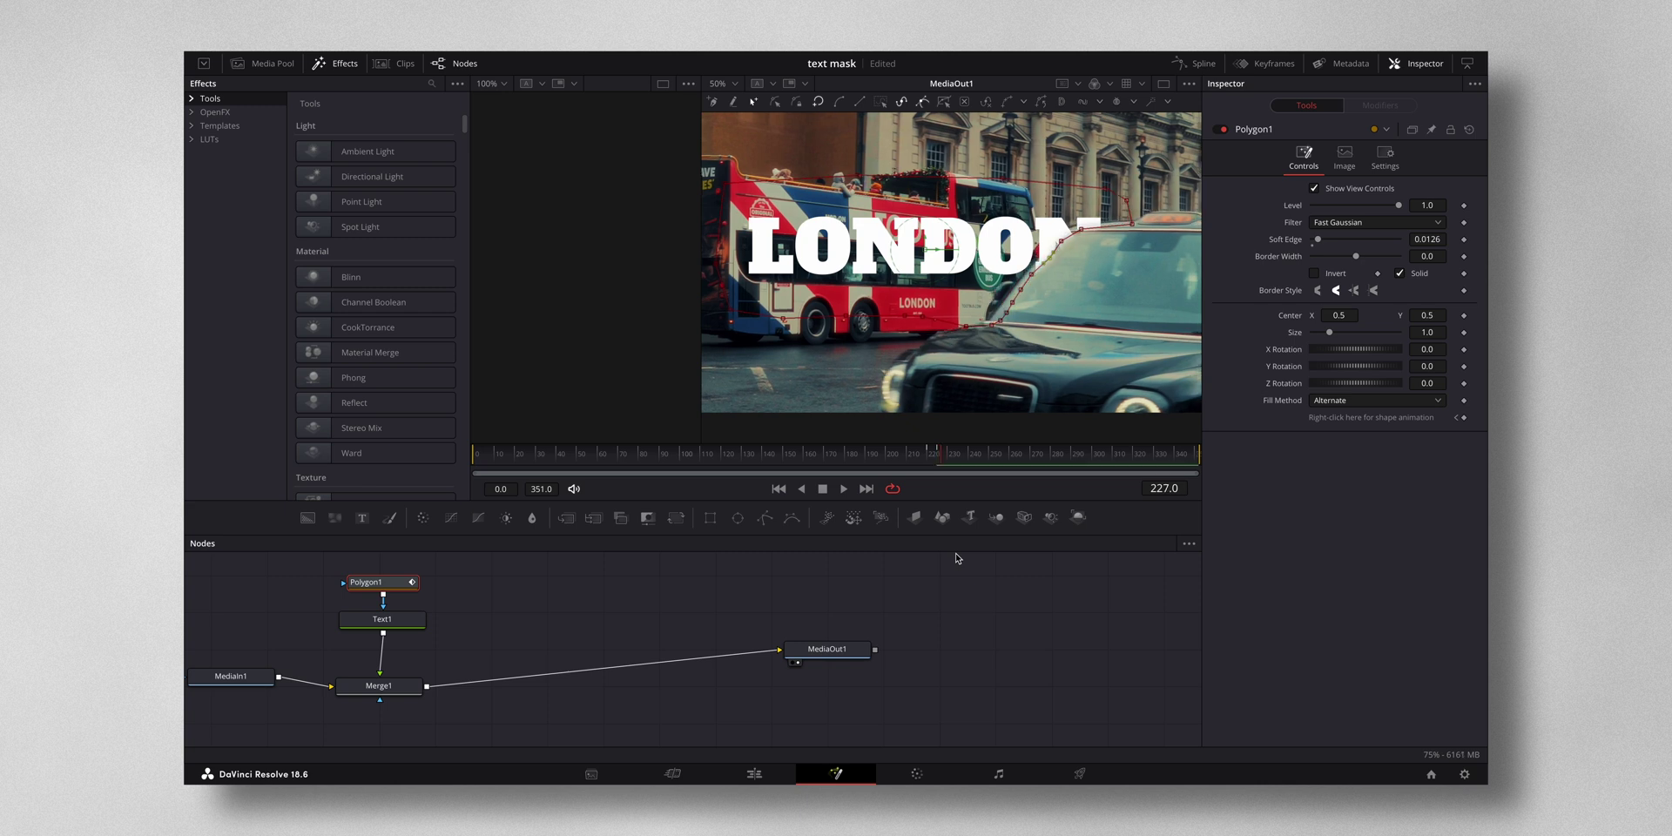
key(Right)
key(Right)
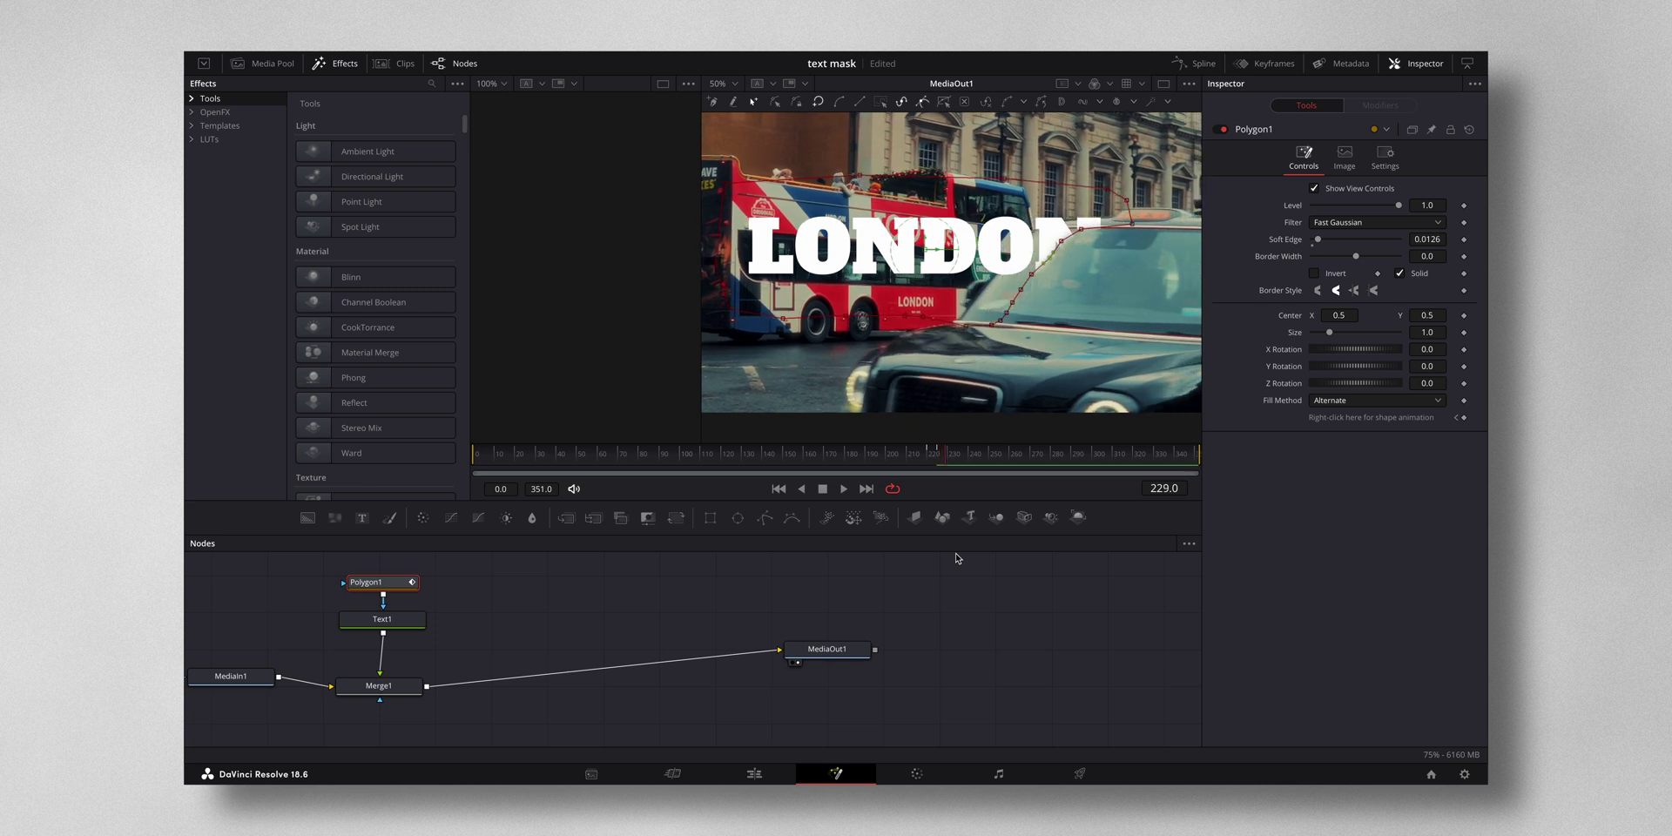
key(Right)
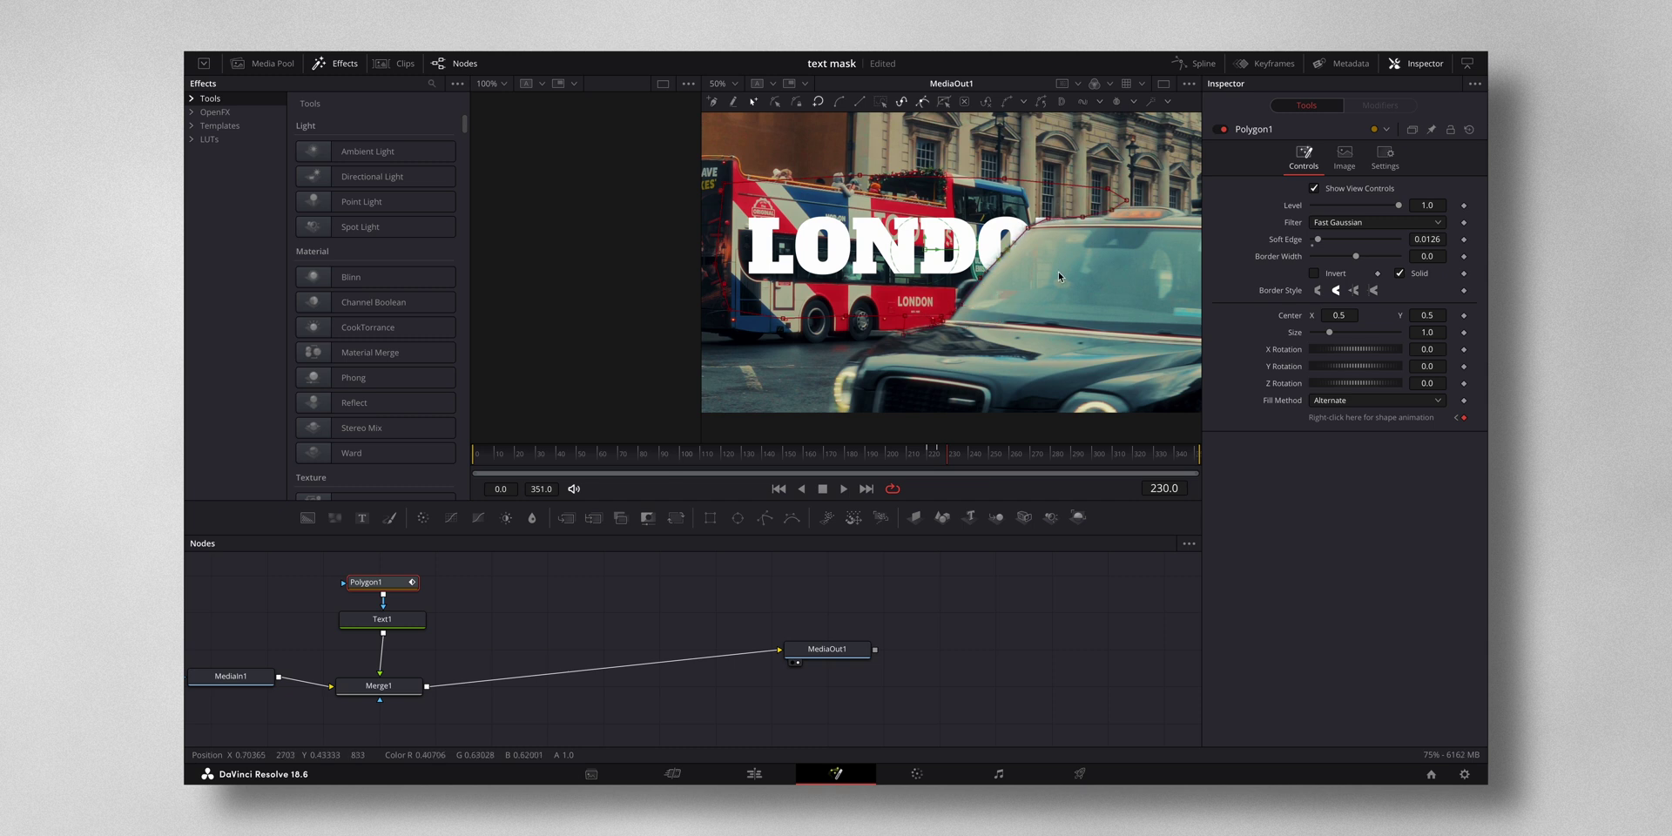
Reshape the mask around the taxi's windscreen at frames 235 and 240
key(shift+Right)
drag(1028, 228, 1019, 202)
key(shift+Right)
Reshape the mask near frame 254 to hide leftover text, then review earlier frames
key(shift+Right)
drag(871, 261, 835, 252)
key(shift+Right)
key(Right)
key(Right)
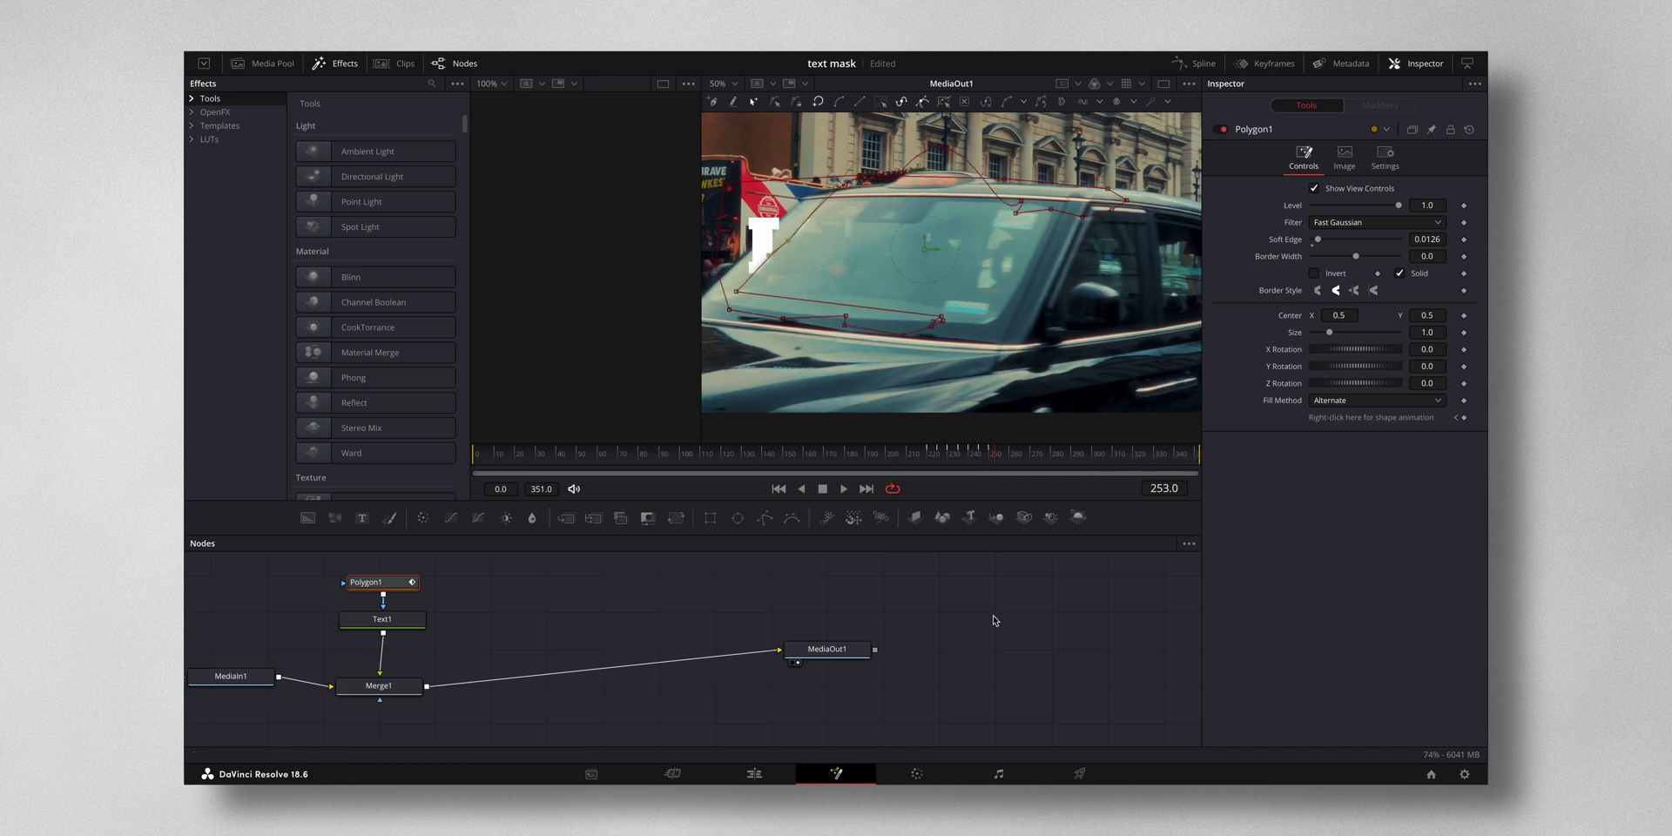
key(Right)
key(Right)
key(Right)
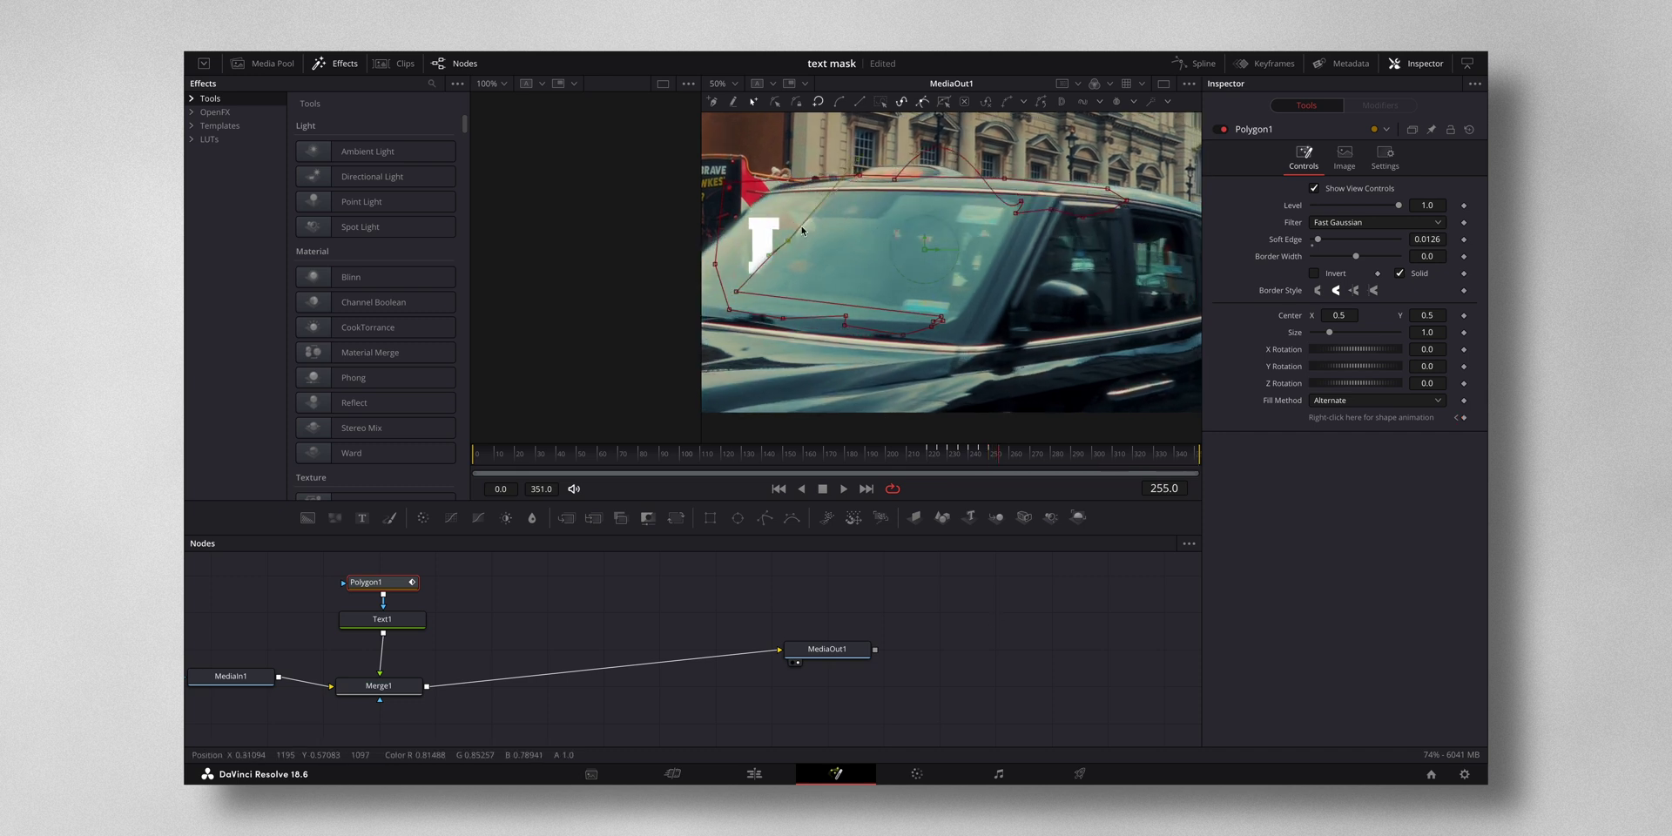
drag(771, 227, 751, 212)
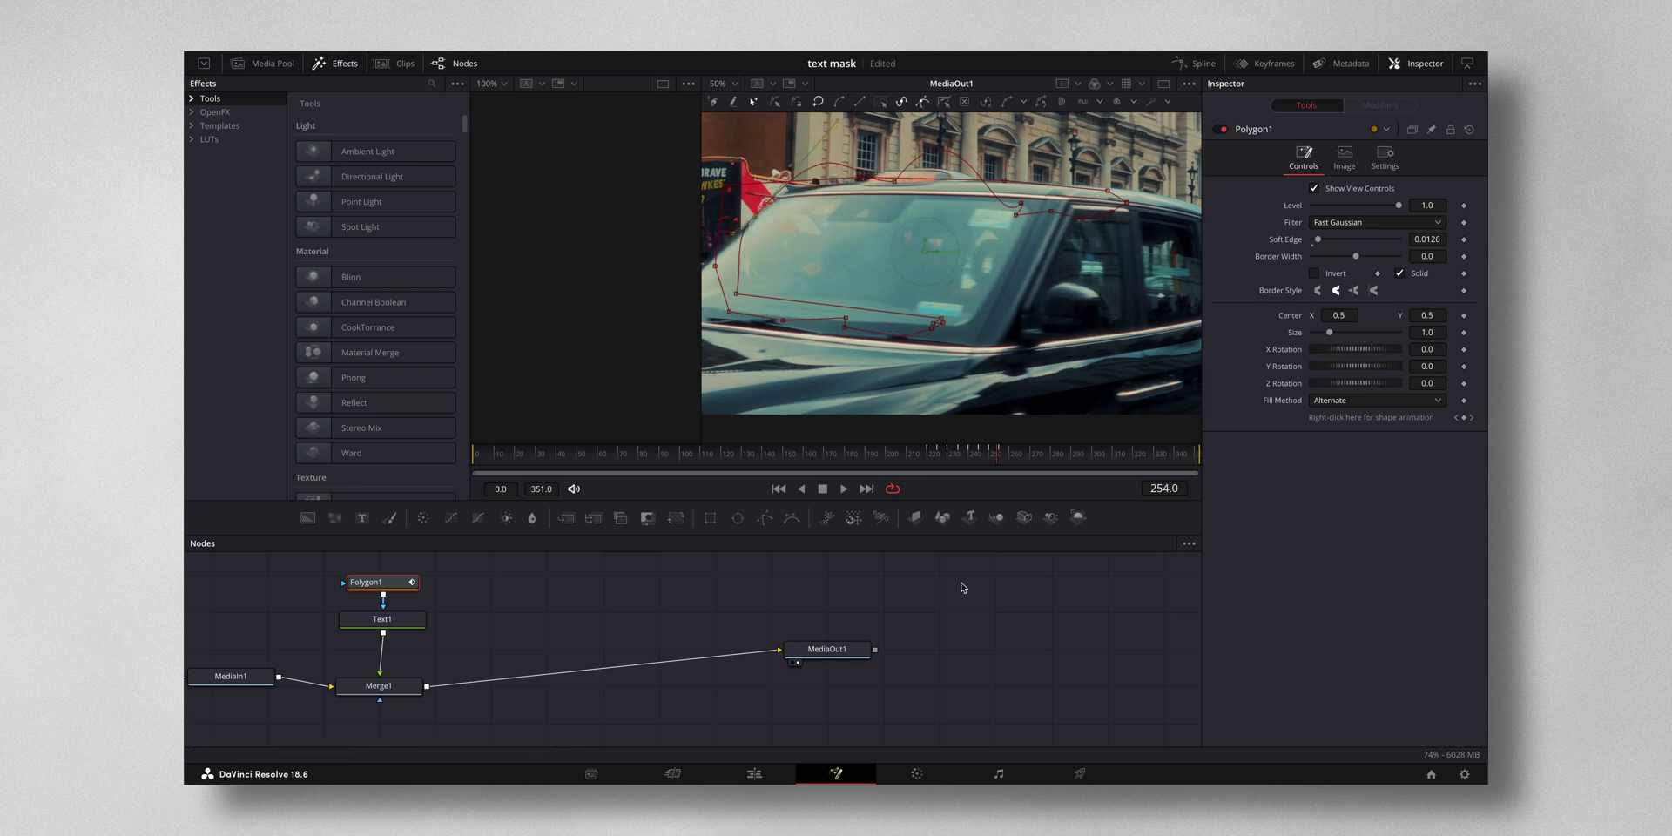
key(Left)
key(Left)
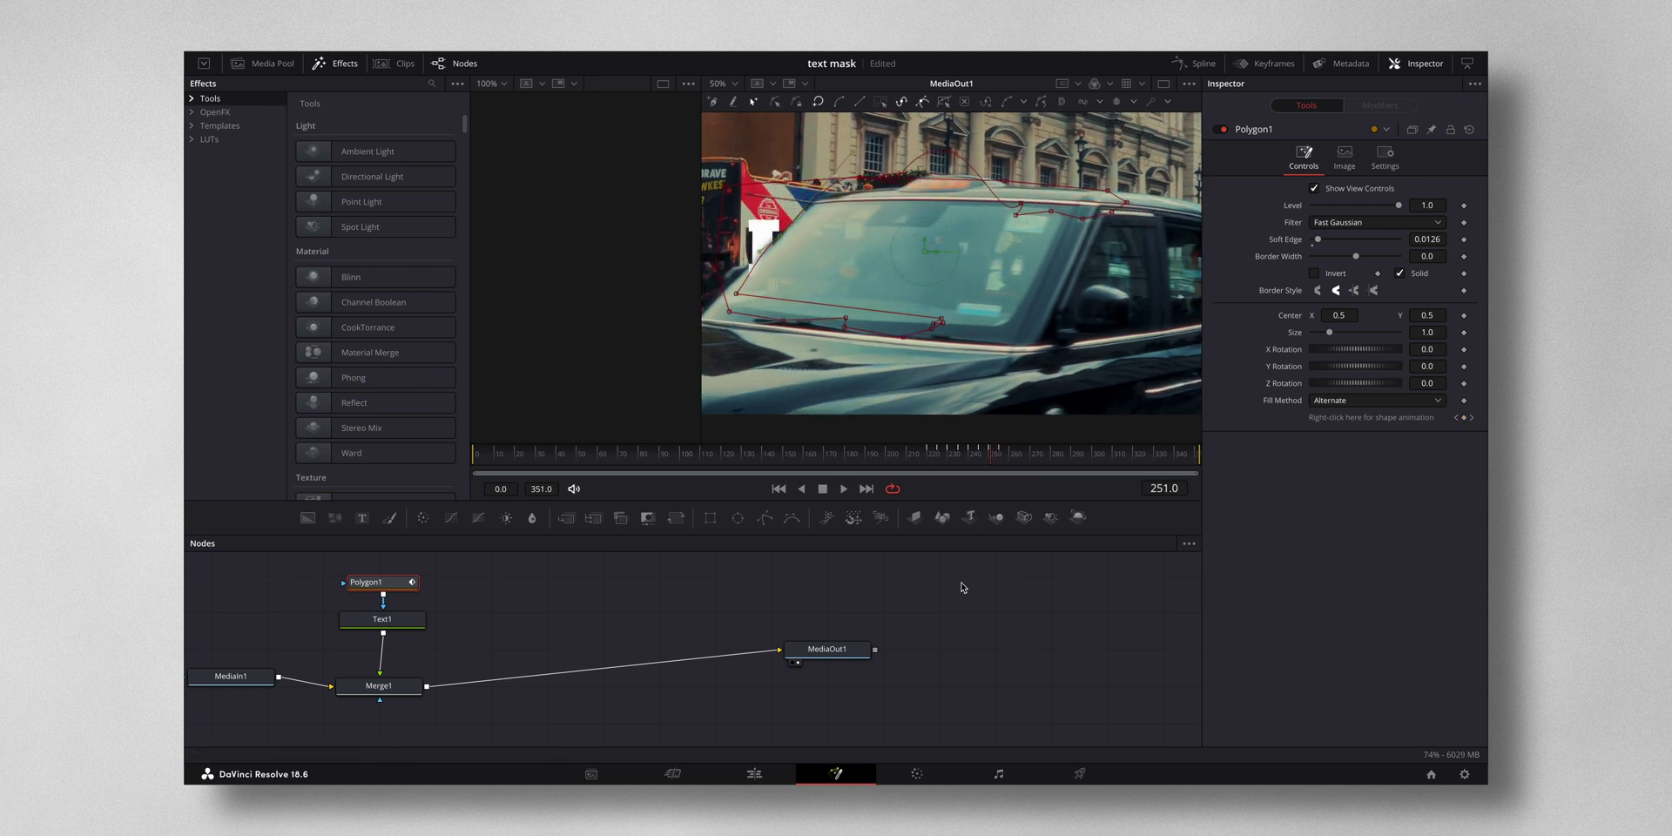
key(Left)
key(Left)
key(Left)
key(Left)
key(Left)
key(Left)
key(Left)
key(Left)
key(Left)
key(Left)
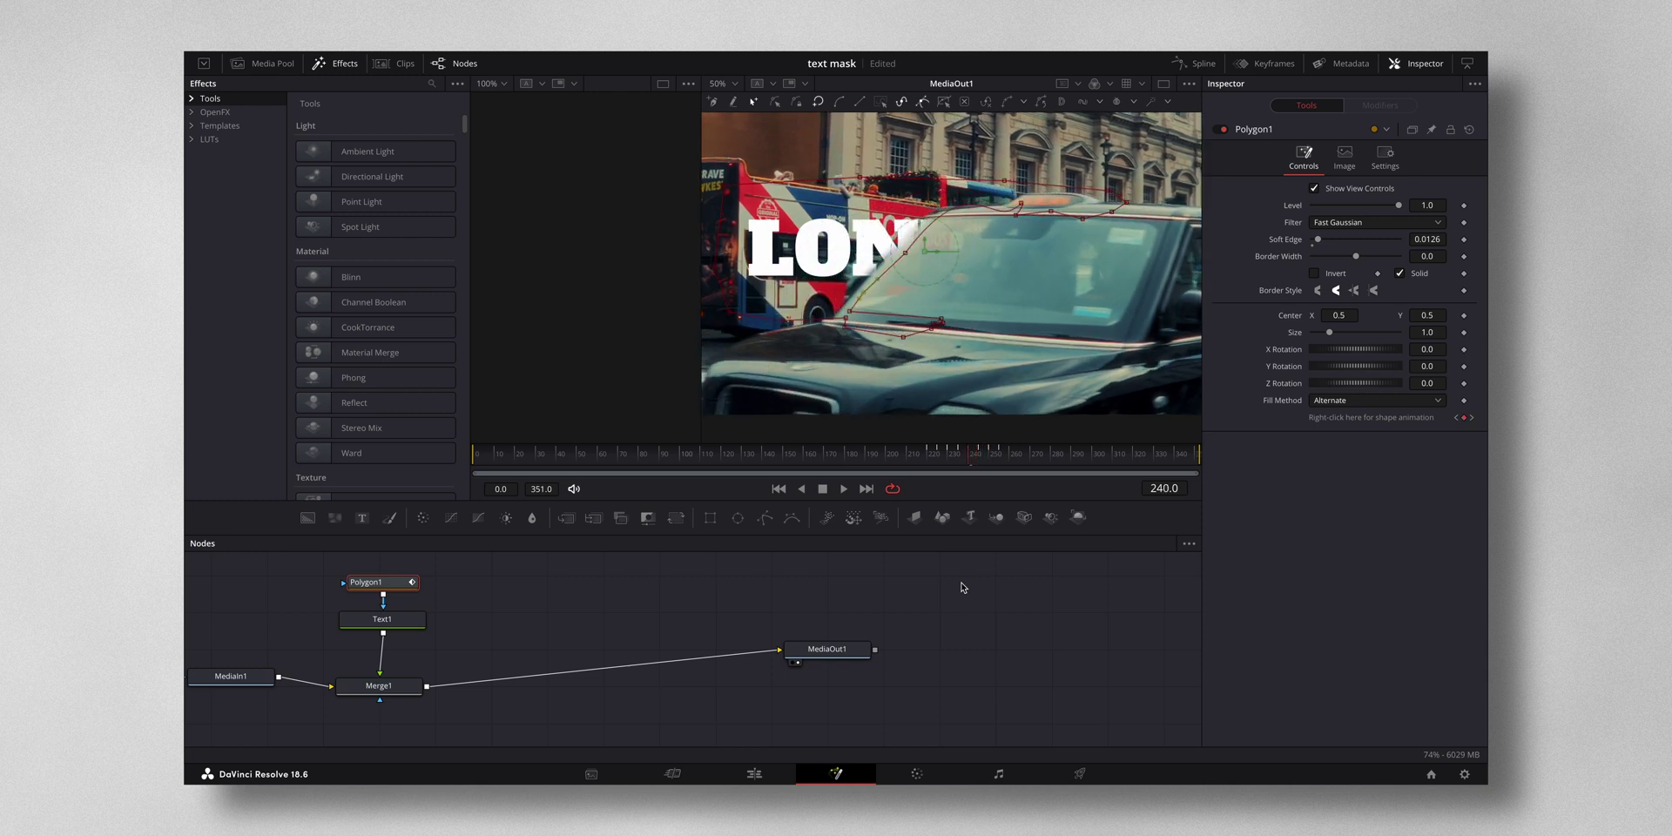
key(Left)
key(Left)
key(Left)
key(Left)
key(Left)
key(Left)
key(Left)
key(Left)
key(Left)
key(Left)
key(Left)
key(Left)
key(Left)
key(Left)
key(Left)
key(Left)
key(Left)
key(Left)
key(Left)
key(Left)
key(Left)
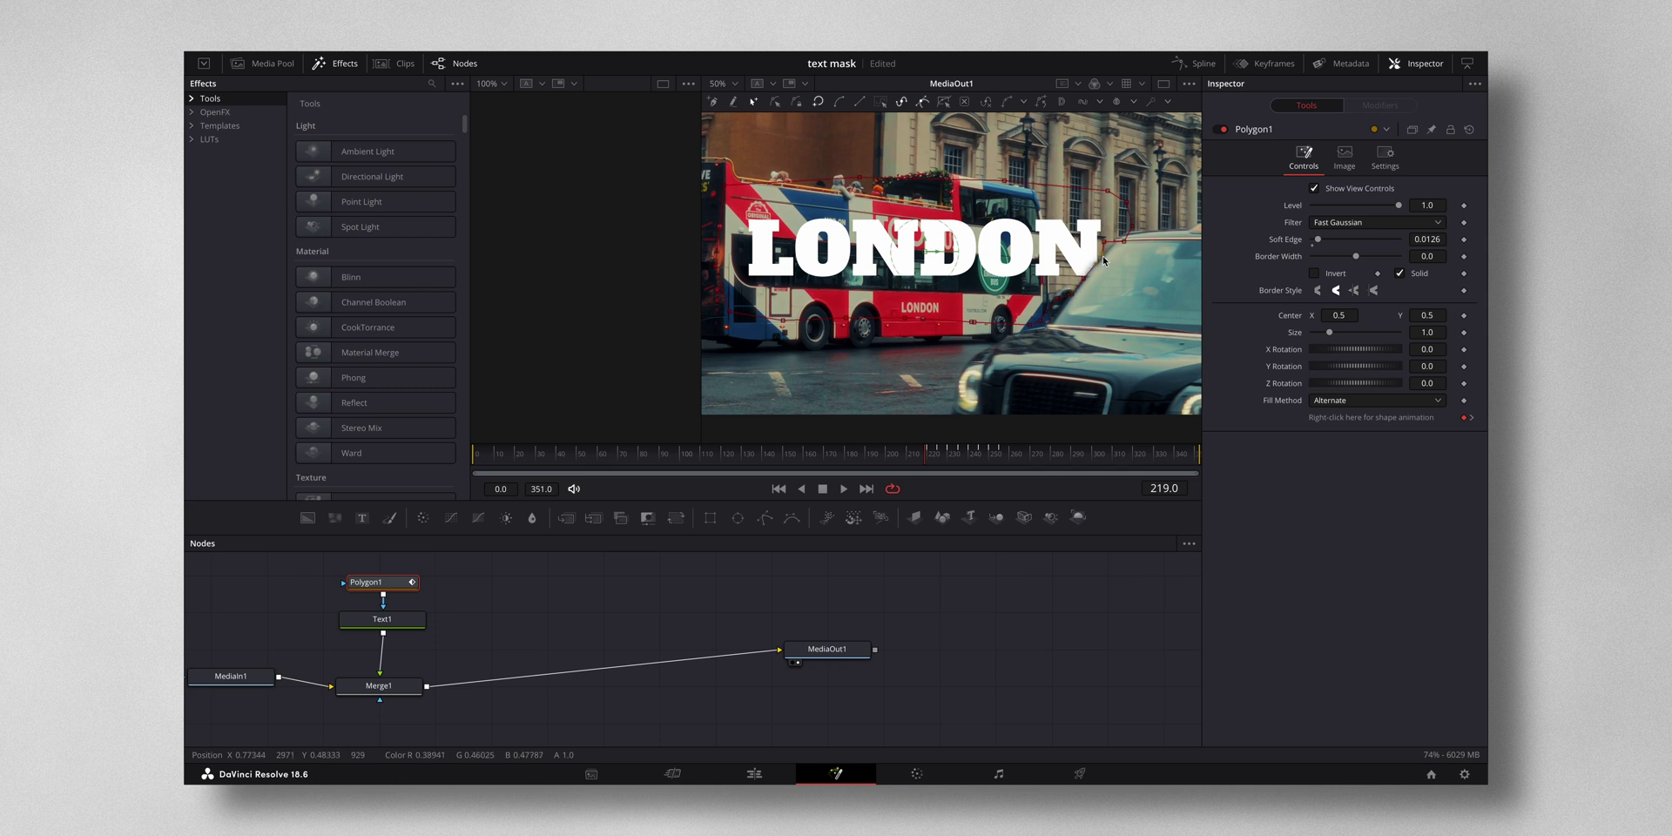
Play Fusion Clip 1 on the Edit page from before the taxi passes
key(shift+3)
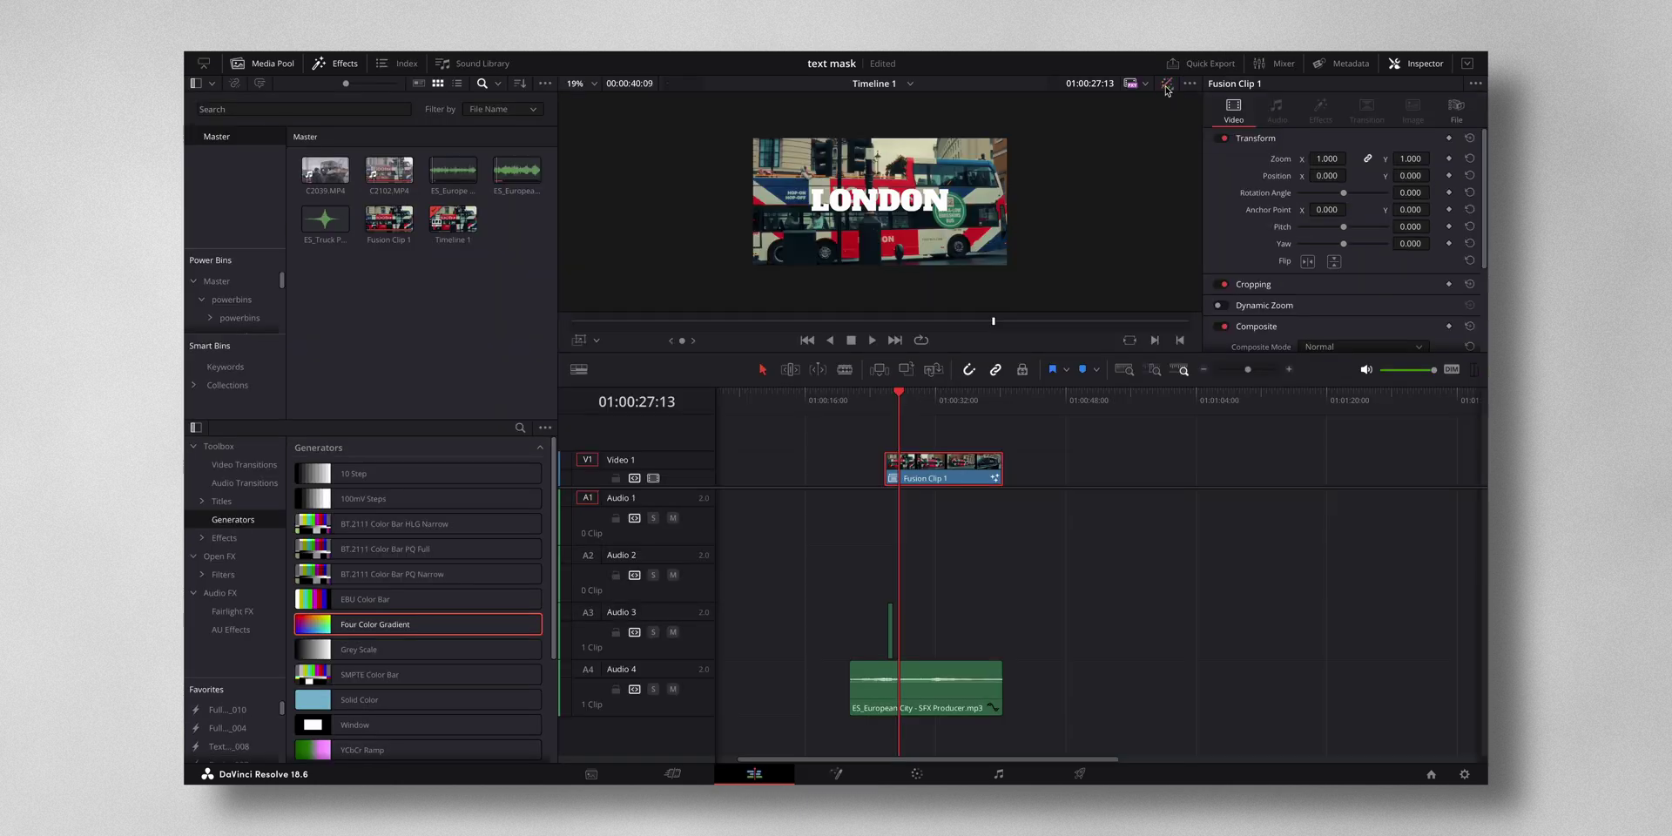
click(886, 398)
key(space)
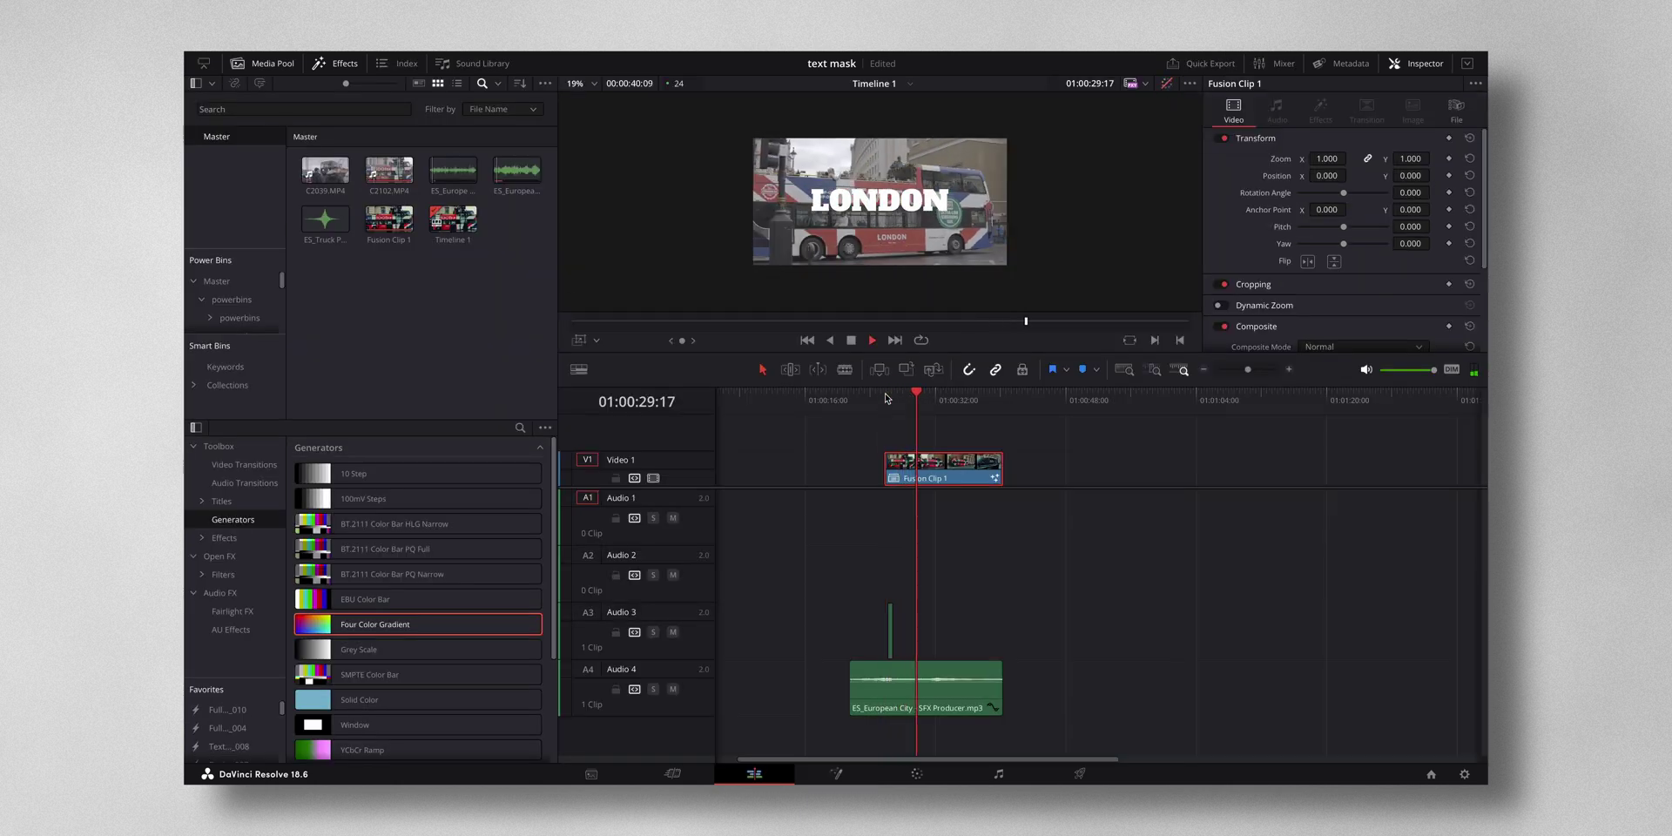